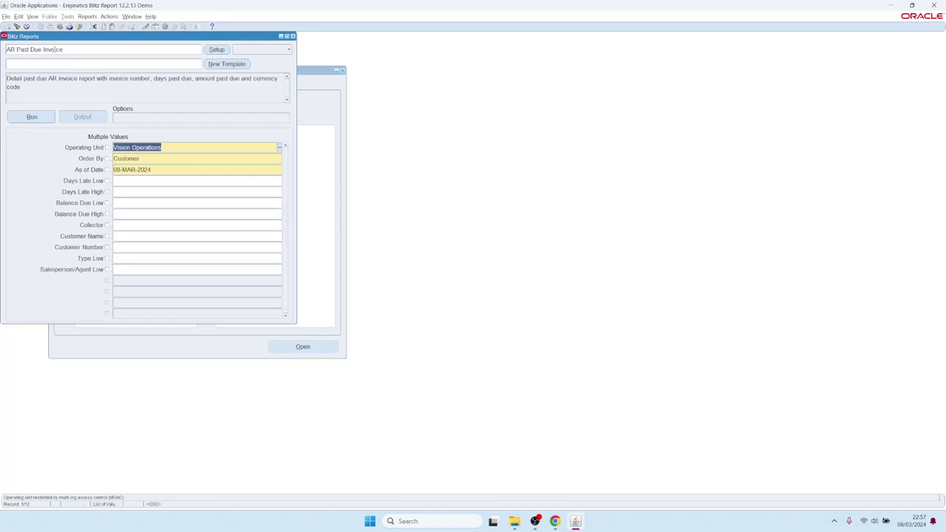
# - Run the AR Past Due Invoice report for Vision Operations and look through the invoice types and rows in the Excel output
pyautogui.click(33, 117)
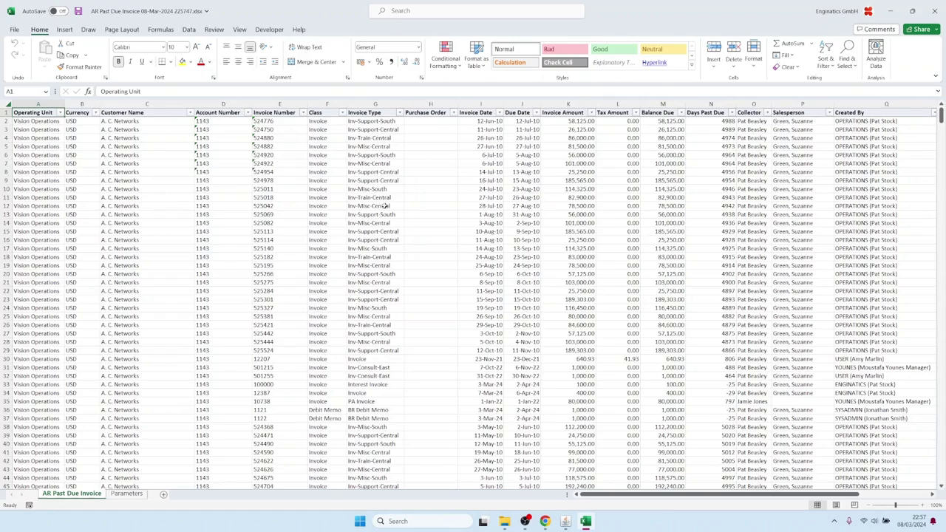
pyautogui.click(399, 112)
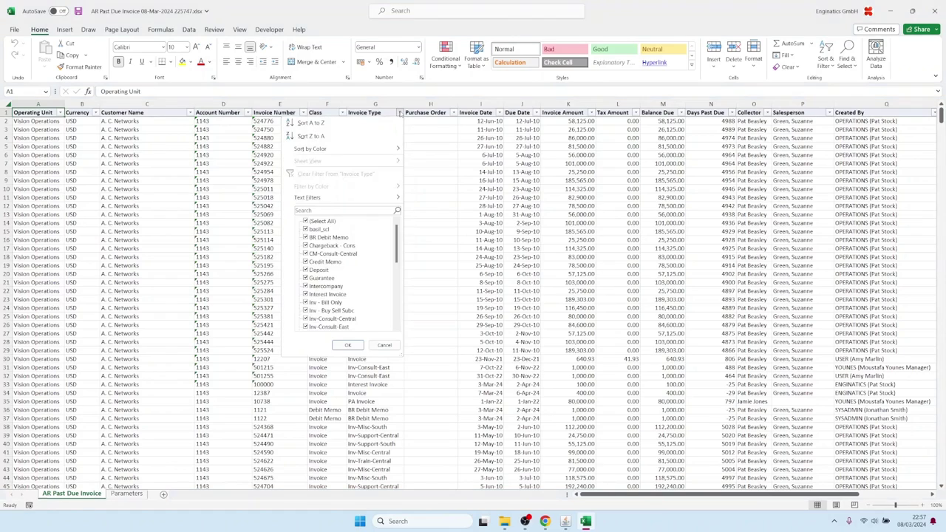
pyautogui.press('Escape')
pyautogui.click(522, 282)
pyautogui.scroll(-16, 532, 281)
pyautogui.scroll(10, 533, 281)
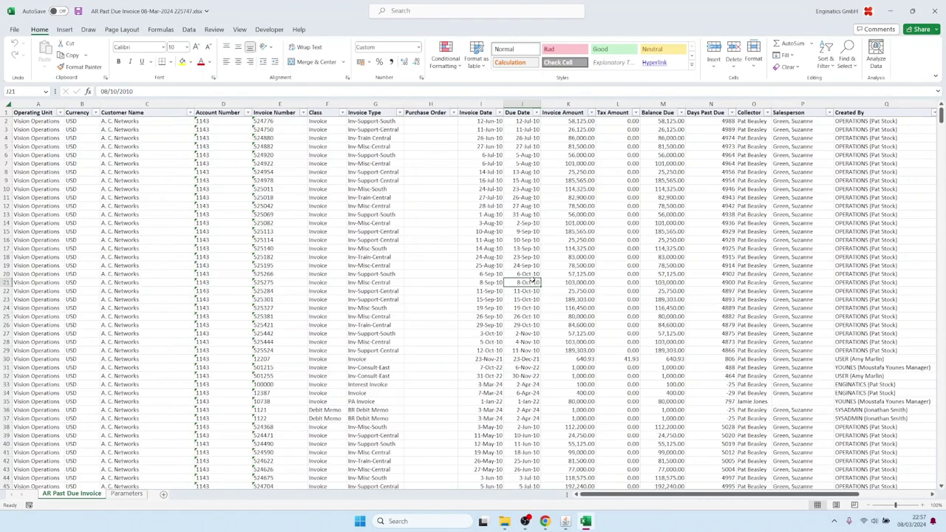
pyautogui.scroll(-8, 534, 270)
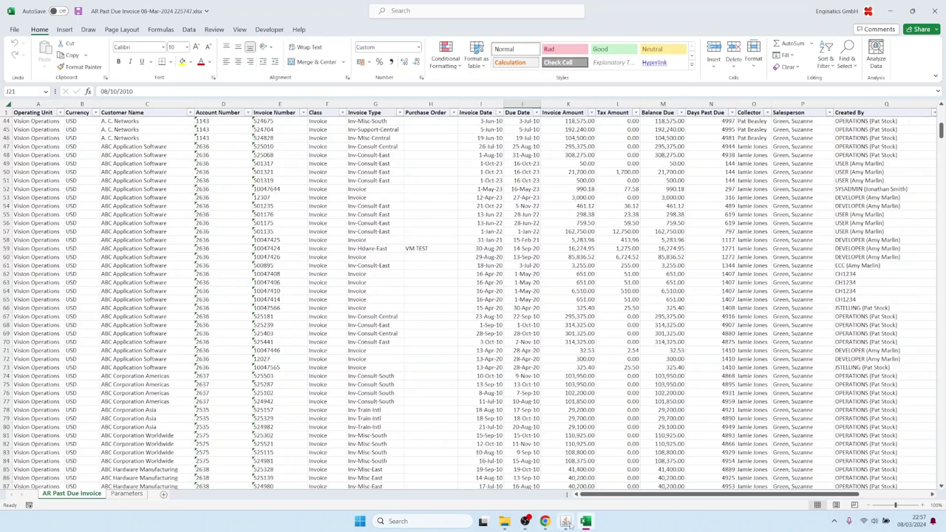
# - Switch to Oracle Applications and create a new template that displays only the columns from Operating Unit through Invoice Amount
pyautogui.click(566, 521)
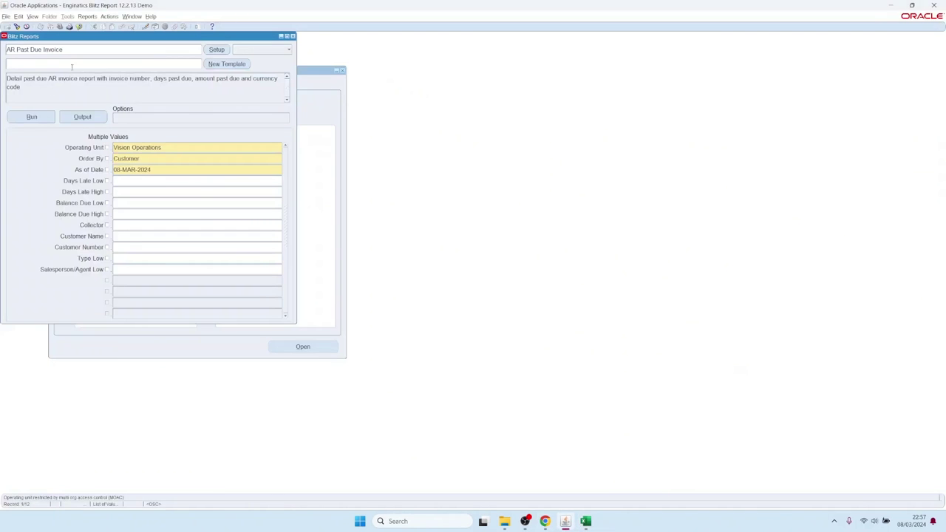
pyautogui.click(214, 64)
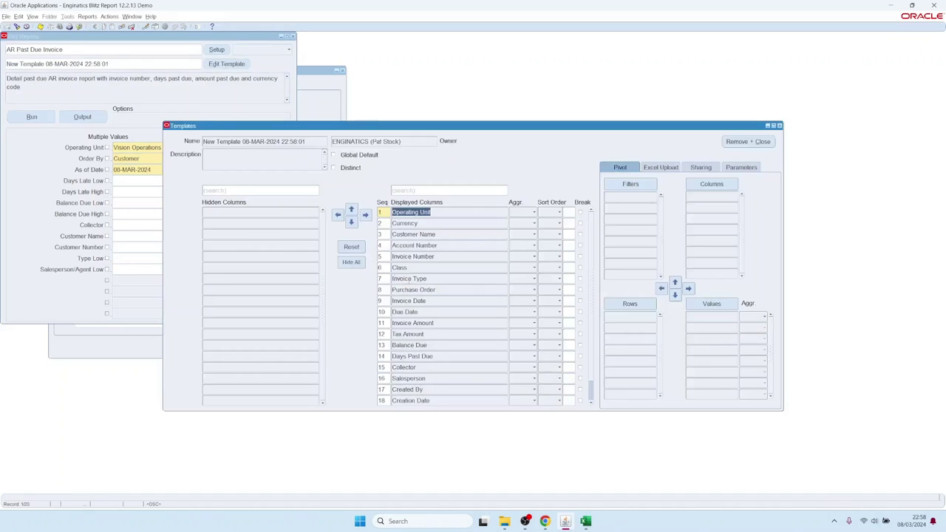
pyautogui.click(356, 261)
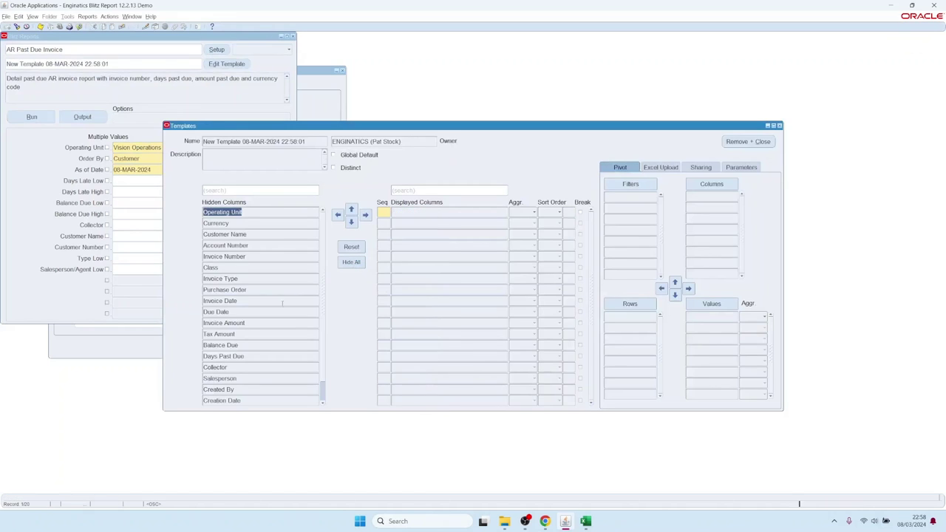
pyautogui.click(365, 216)
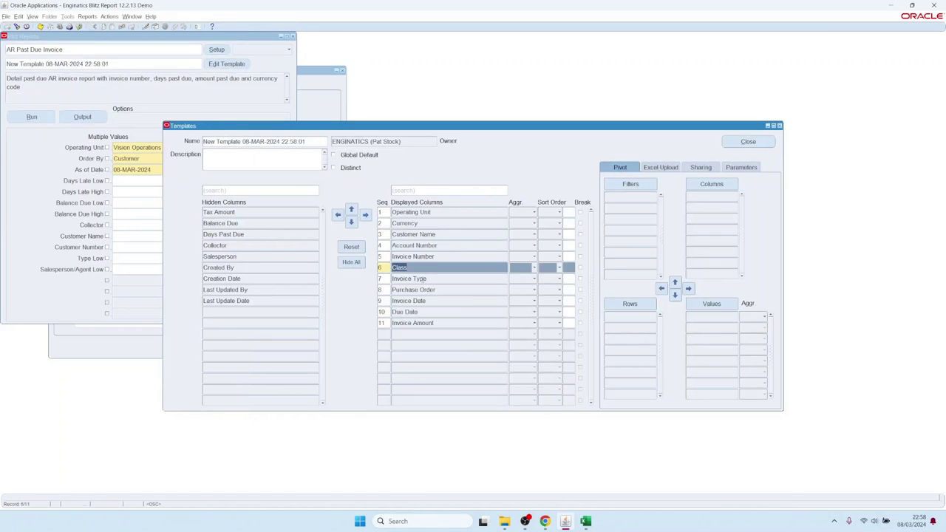
# - Move Class, Invoice Type and Invoice Date above Account Number in the displayed columns and run the report
pyautogui.keyDown('ctrl'); pyautogui.click(410, 279); pyautogui.keyUp('ctrl')
pyautogui.keyDown('ctrl'); pyautogui.click(409, 301); pyautogui.keyUp('ctrl')
pyautogui.click(353, 212)
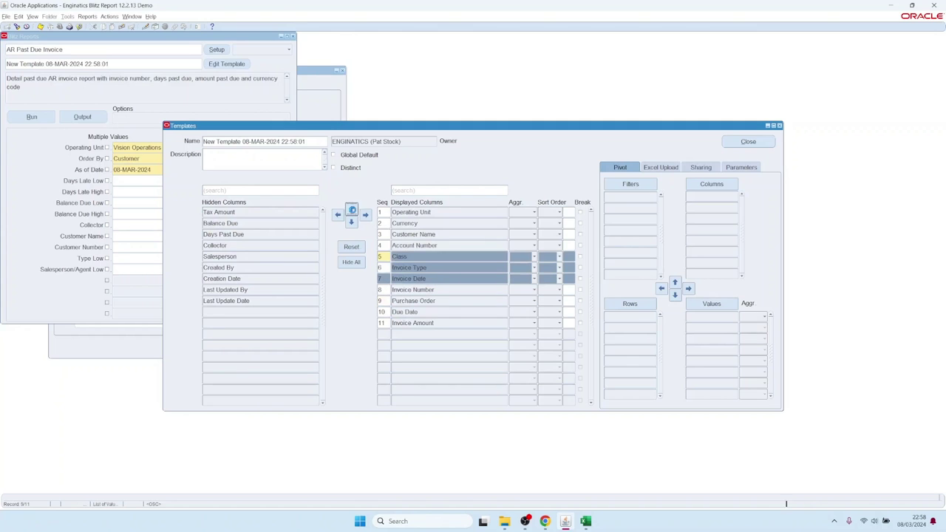
pyautogui.click(352, 212)
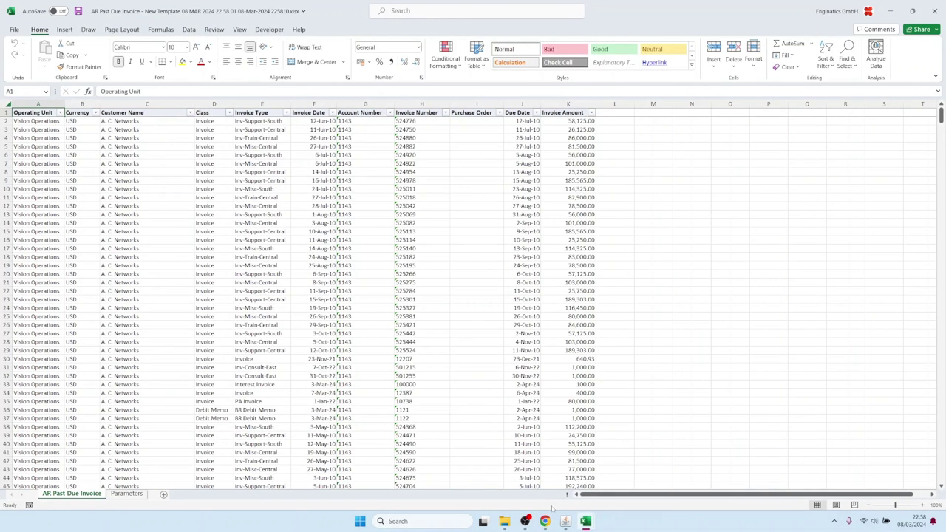
# - Back in Oracle Applications, reset the template's columns and set Class and Invoice Type as pivot rows and Currency as pivot column
pyautogui.click(566, 522)
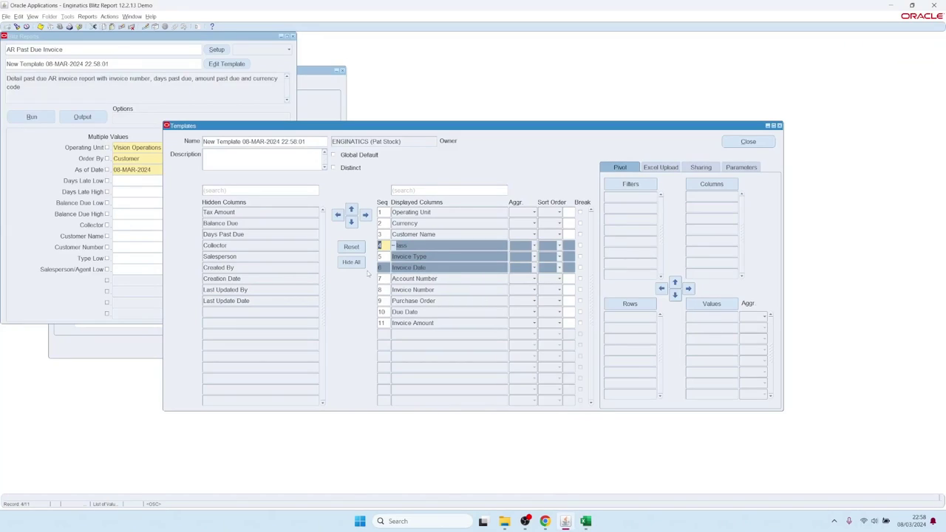
pyautogui.click(352, 246)
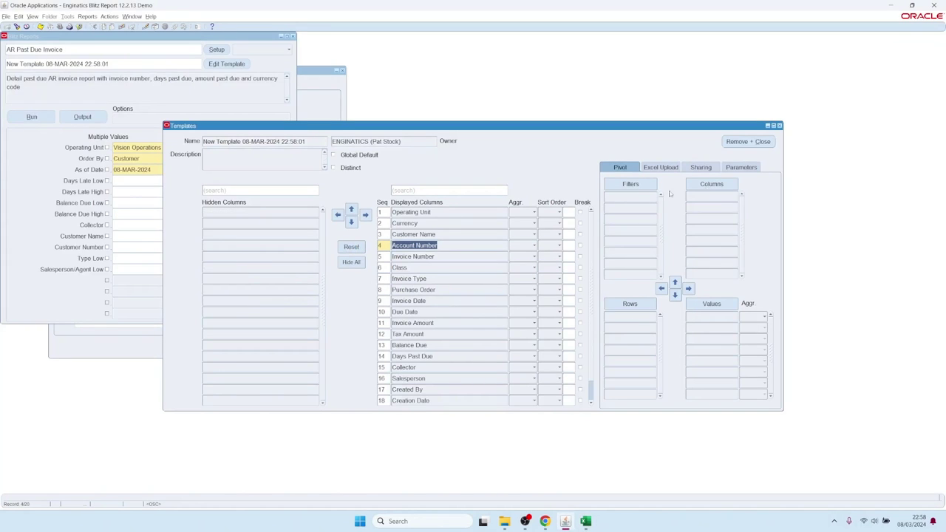
pyautogui.click(403, 267)
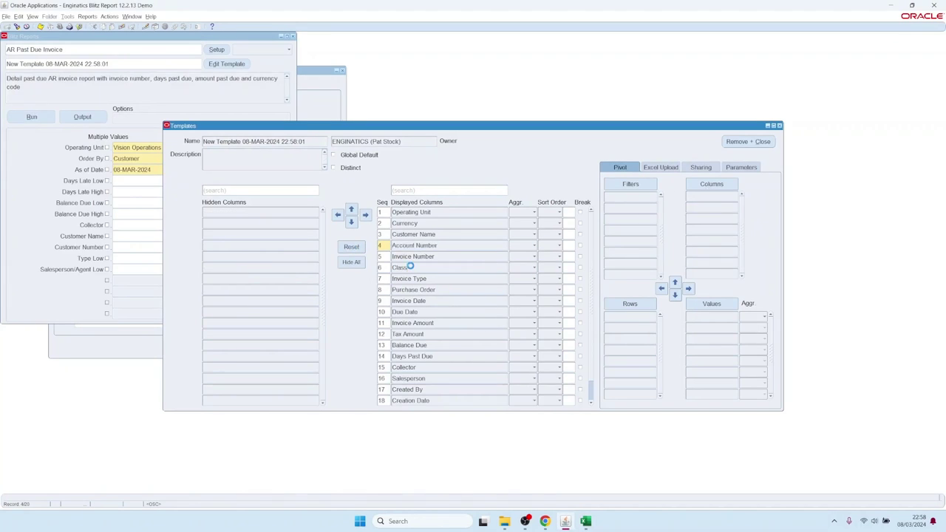
pyautogui.keyDown('shift'); pyautogui.click(409, 278); pyautogui.keyUp('shift')
pyautogui.click(629, 303)
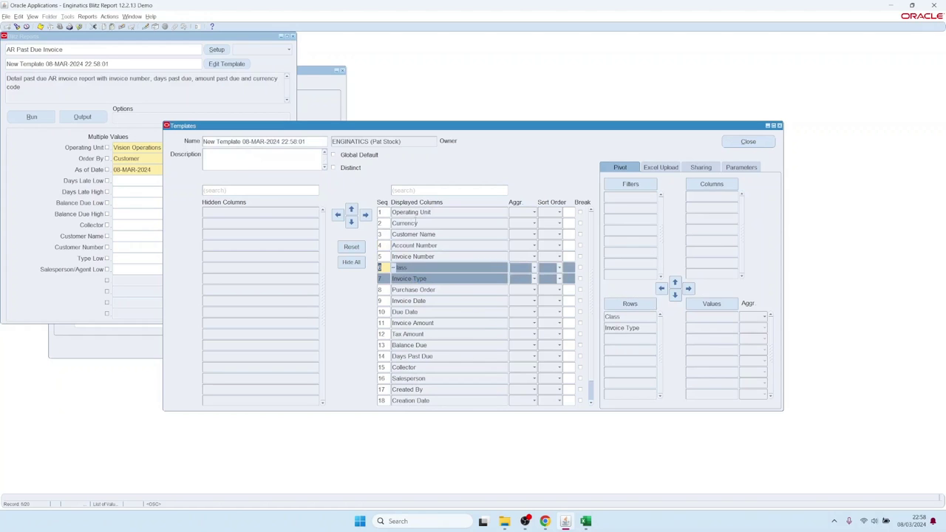
pyautogui.click(425, 221)
pyautogui.click(711, 183)
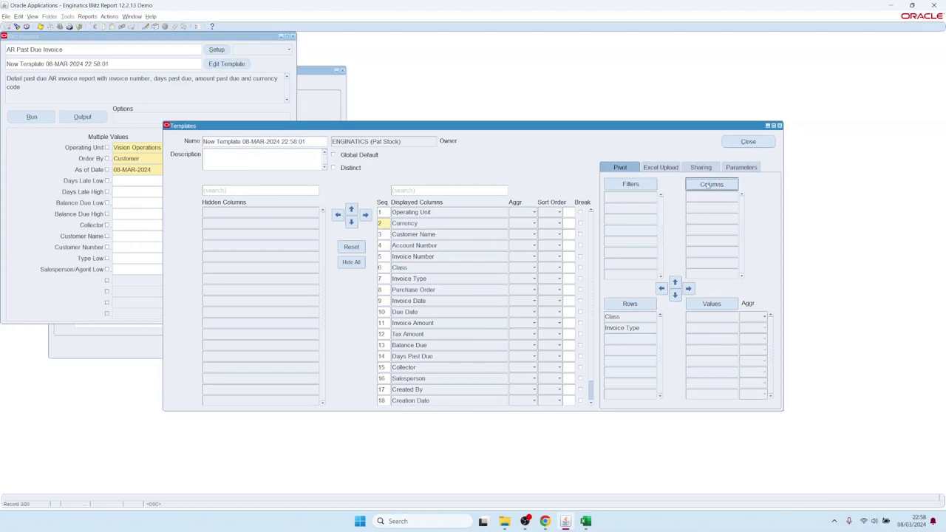
# - Add Invoice Amount and Tax Amount as the template's pivot values and run the report
pyautogui.click(416, 192)
pyautogui.write('amoun')
pyautogui.press('Return')
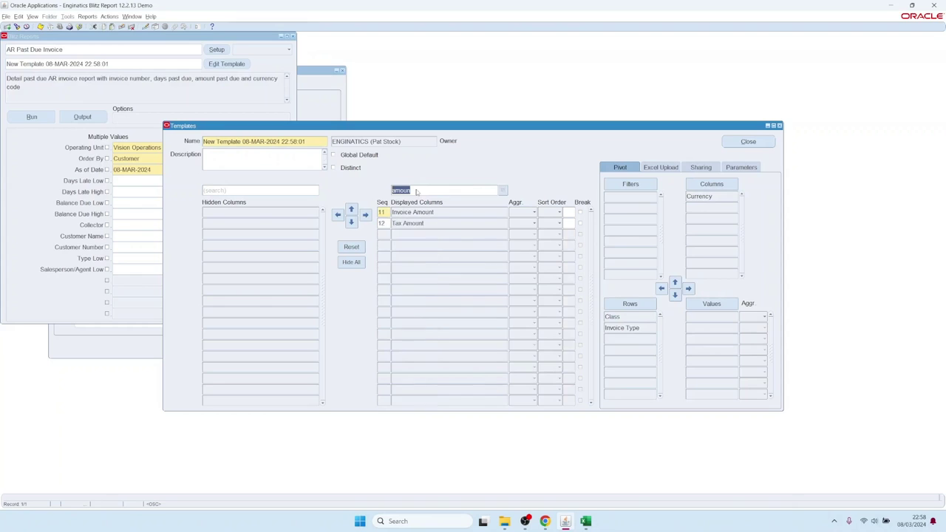
pyautogui.click(411, 212)
pyautogui.keyDown('shift'); pyautogui.click(408, 223); pyautogui.keyUp('shift')
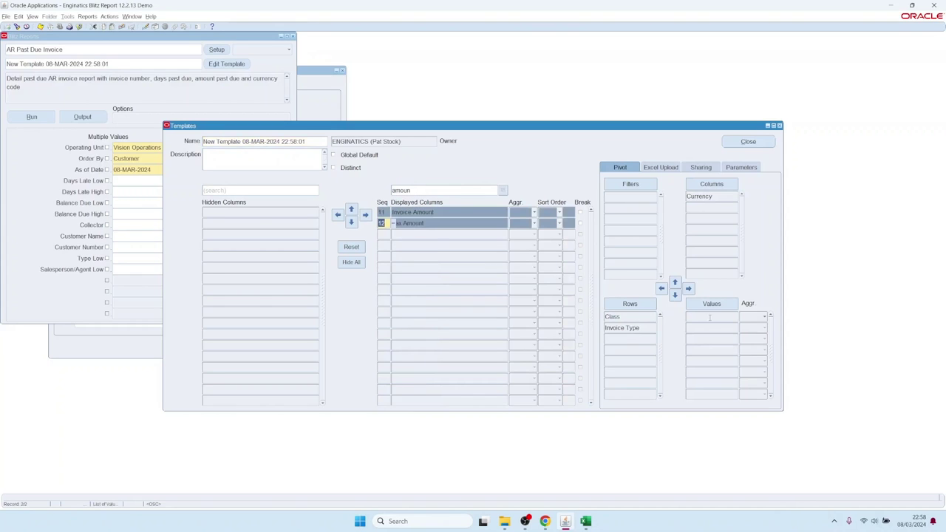
pyautogui.click(712, 304)
pyautogui.click(54, 135)
pyautogui.click(304, 185)
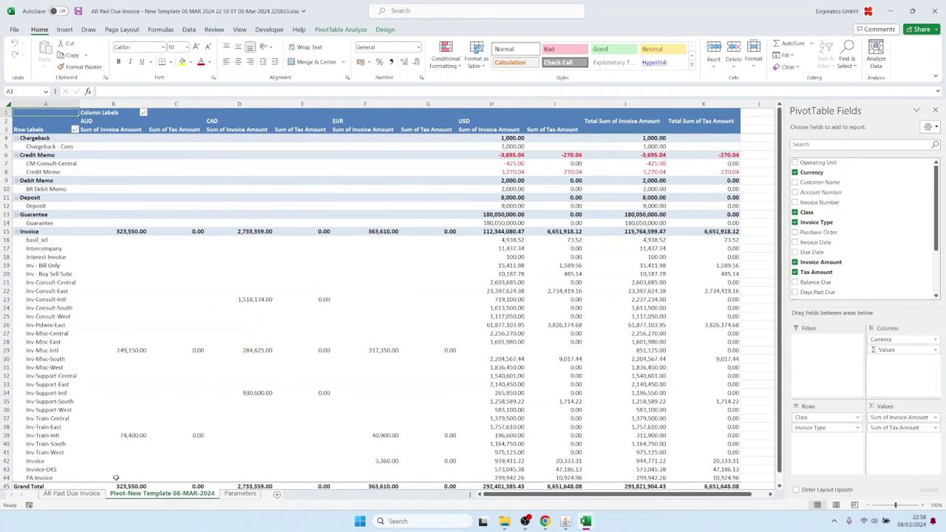
# - Check the AR Past Due Invoice data sheet in Excel and remove Currency from the pivot table's columns
pyautogui.click(85, 496)
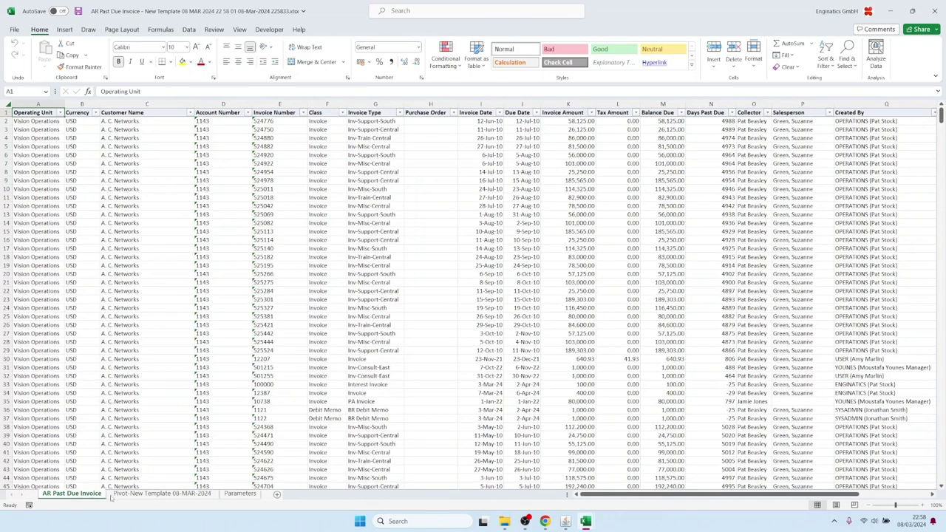
pyautogui.click(118, 495)
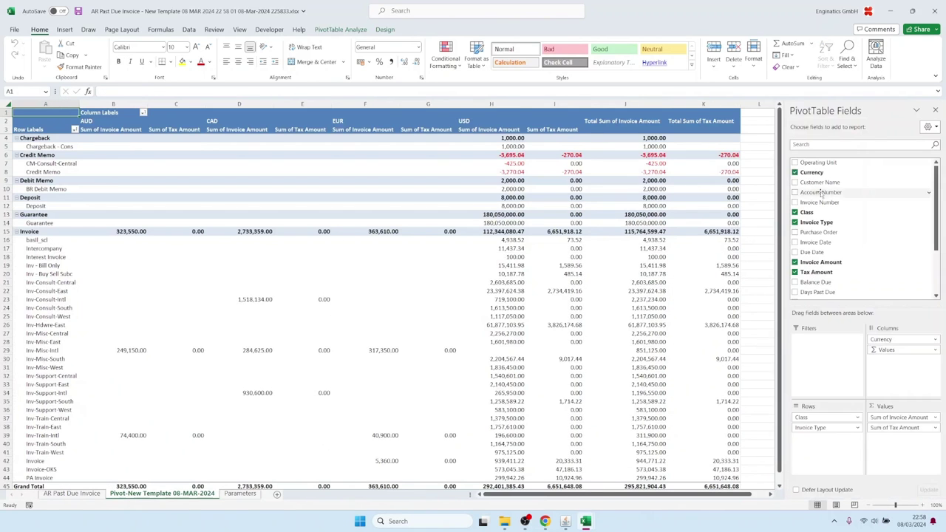
pyautogui.moveTo(881, 341); pyautogui.dragTo(462, 278)
# - Insert a pie PivotChart from the pivot table and place it directly beside the table, near the first rows
pyautogui.click(64, 30)
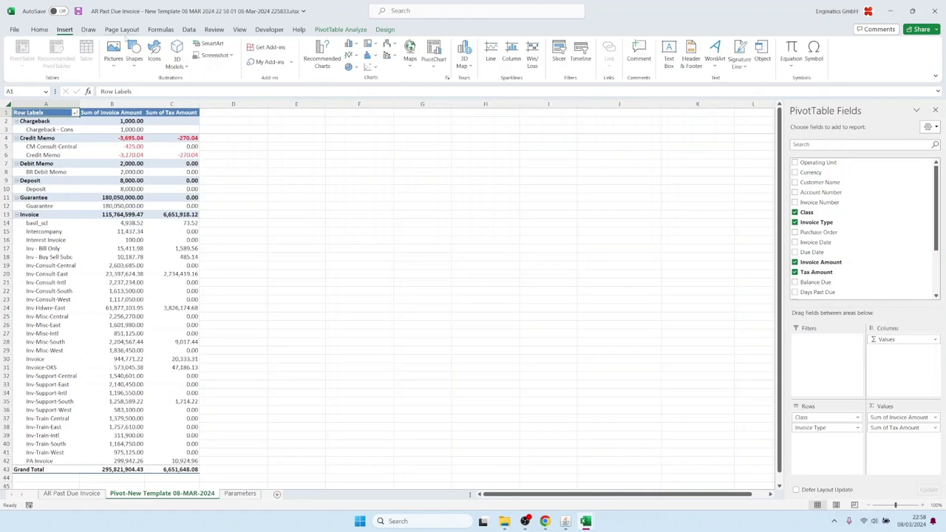
pyautogui.click(433, 65)
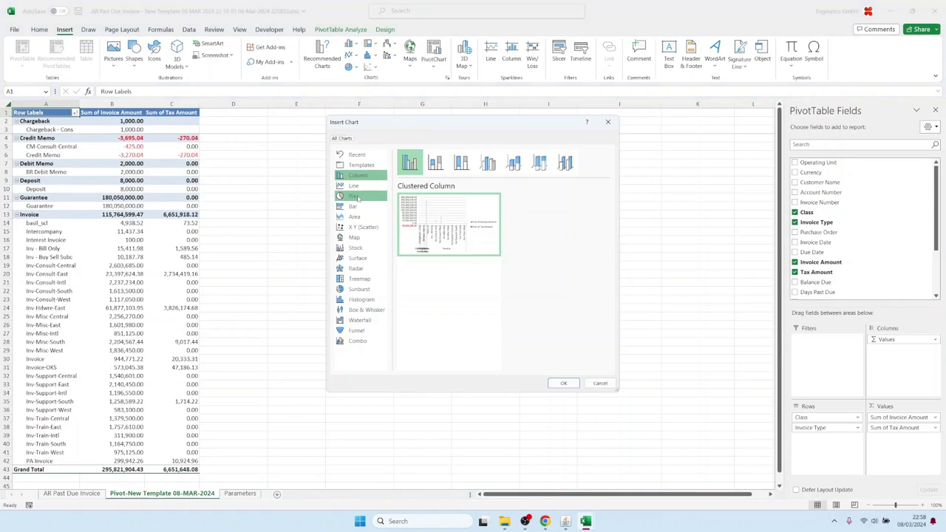
pyautogui.click(358, 198)
pyautogui.click(560, 381)
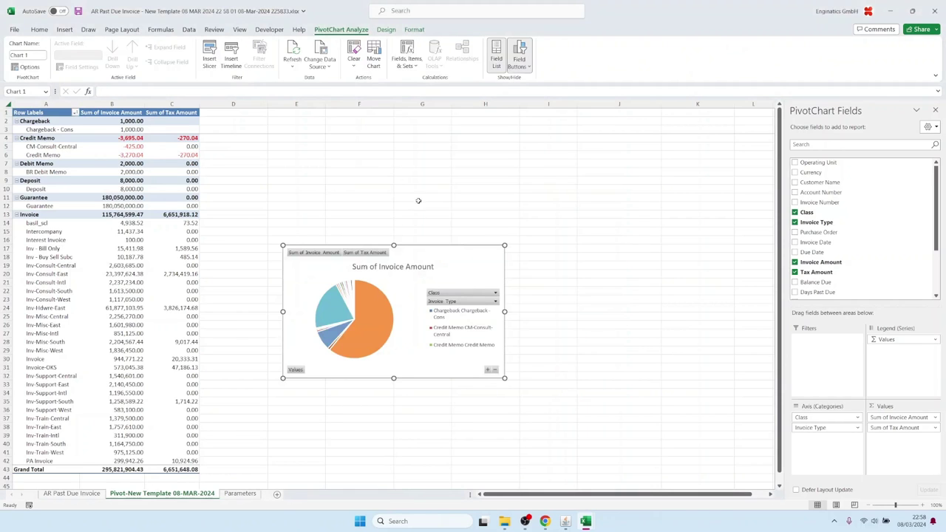
pyautogui.moveTo(417, 253); pyautogui.dragTo(354, 127)
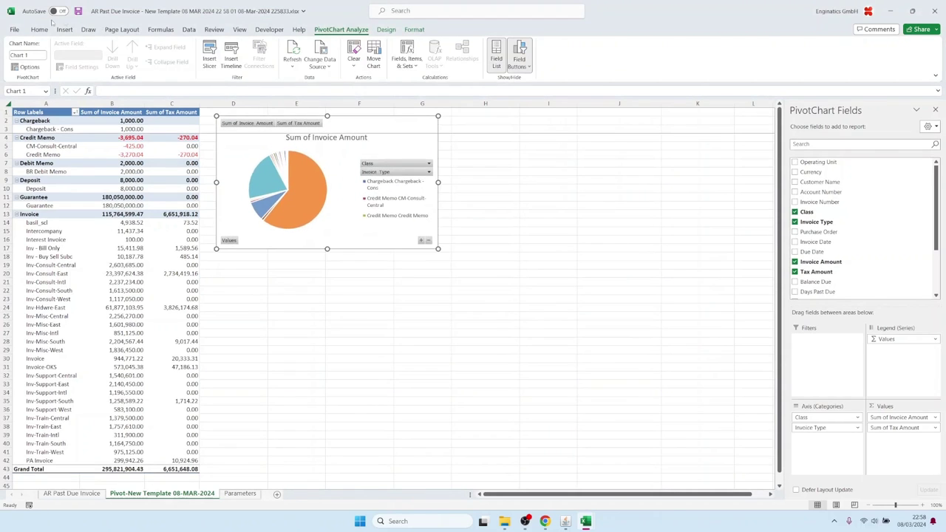
# - Insert a Currency slicer for the PivotChart and place it below the chart
pyautogui.click(559, 53)
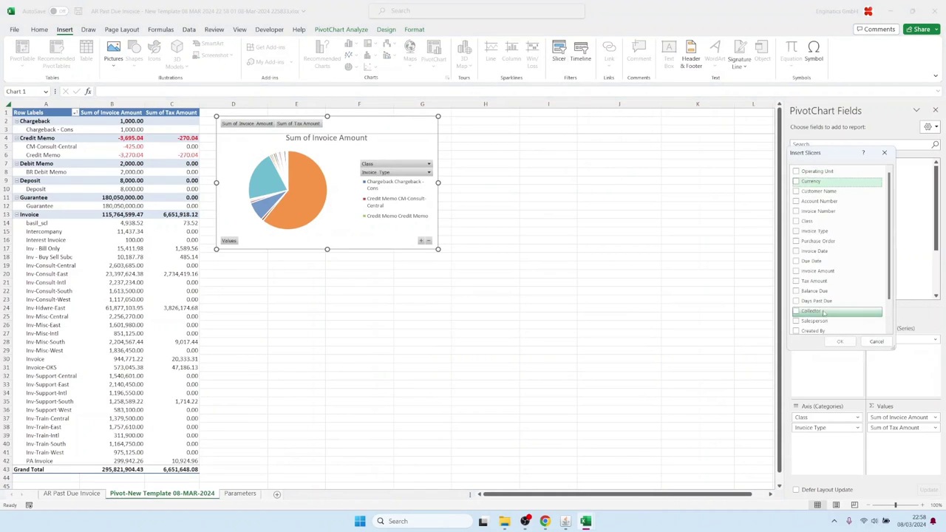
pyautogui.click(796, 181)
pyautogui.click(837, 341)
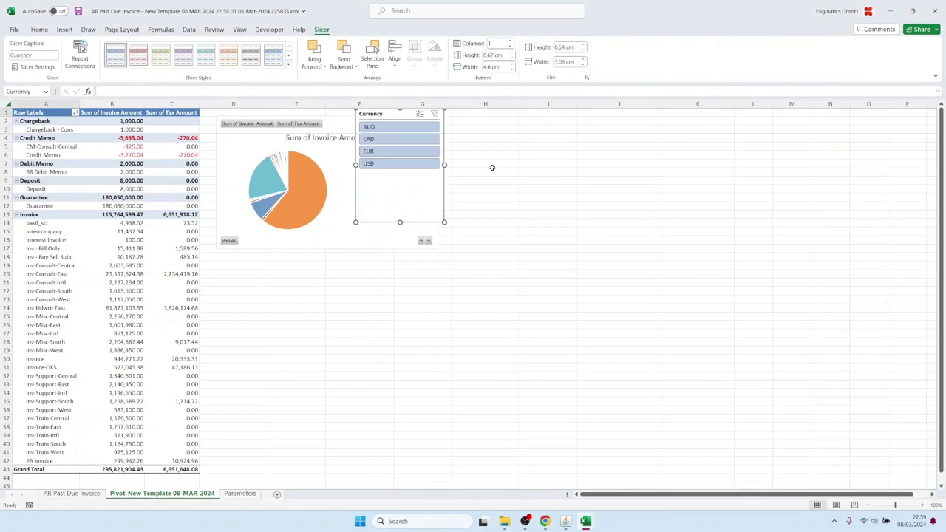
pyautogui.moveTo(383, 119); pyautogui.dragTo(389, 294)
# - Try the CAD and USD filters in the Currency slicer, leave it filtered to CAD, and save the workbook
pyautogui.click(377, 305)
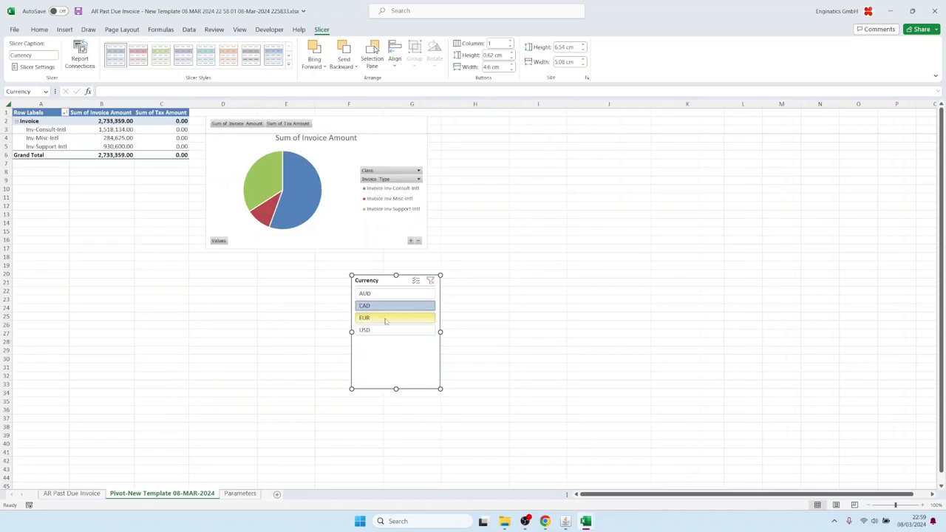
pyautogui.click(377, 329)
pyautogui.click(377, 305)
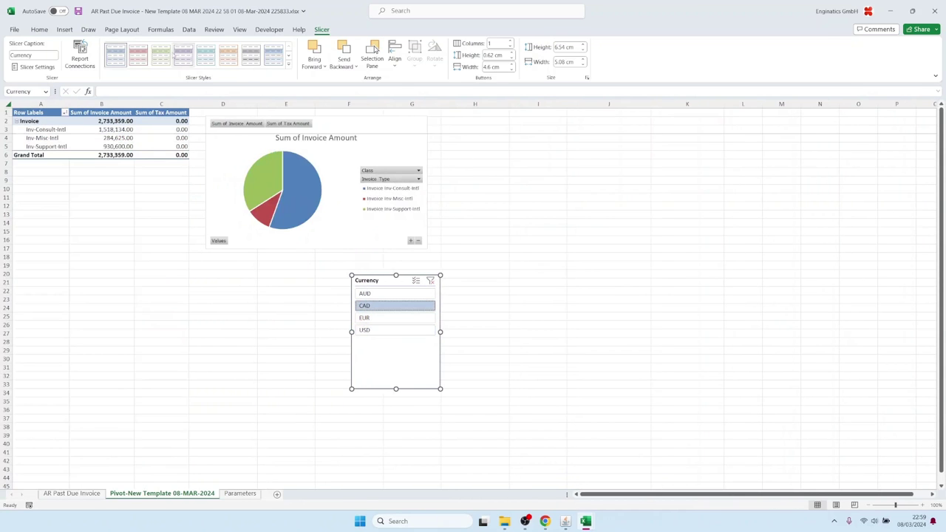
pyautogui.click(79, 12)
pyautogui.click(566, 521)
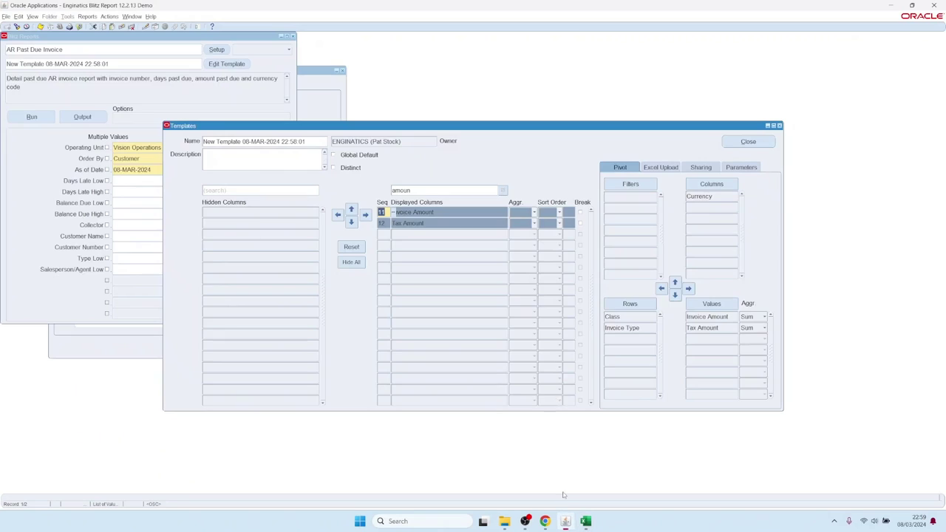
pyautogui.click(658, 166)
pyautogui.click(613, 182)
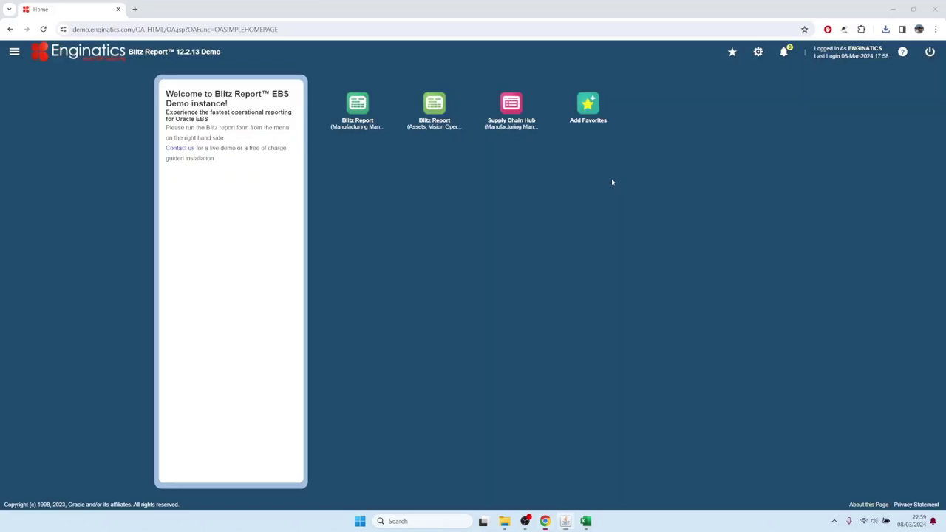
pyautogui.click(81, 99)
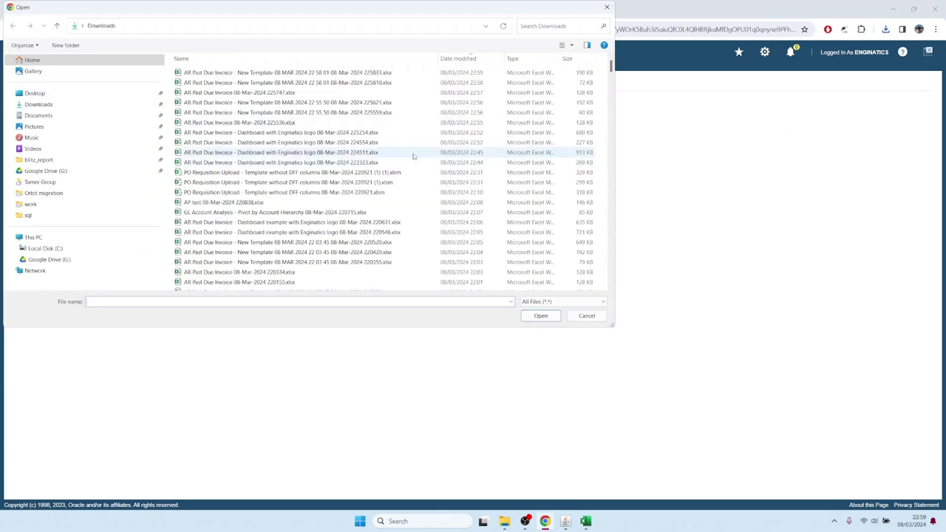
pyautogui.click(251, 72)
pyautogui.click(541, 316)
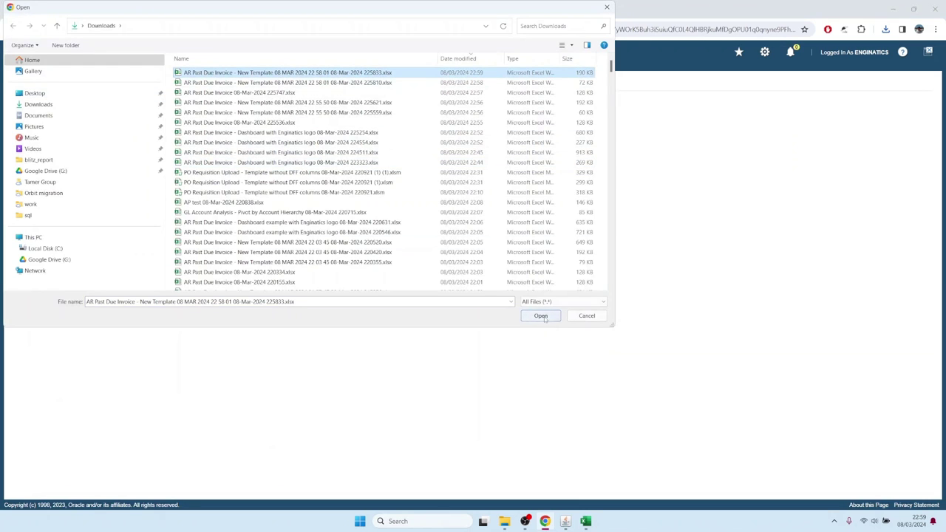
pyautogui.click(68, 108)
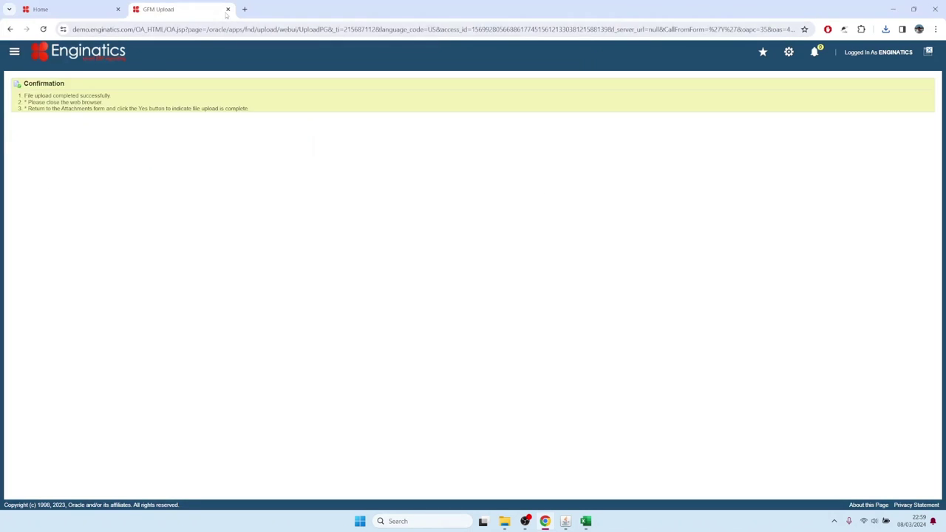
pyautogui.click(228, 9)
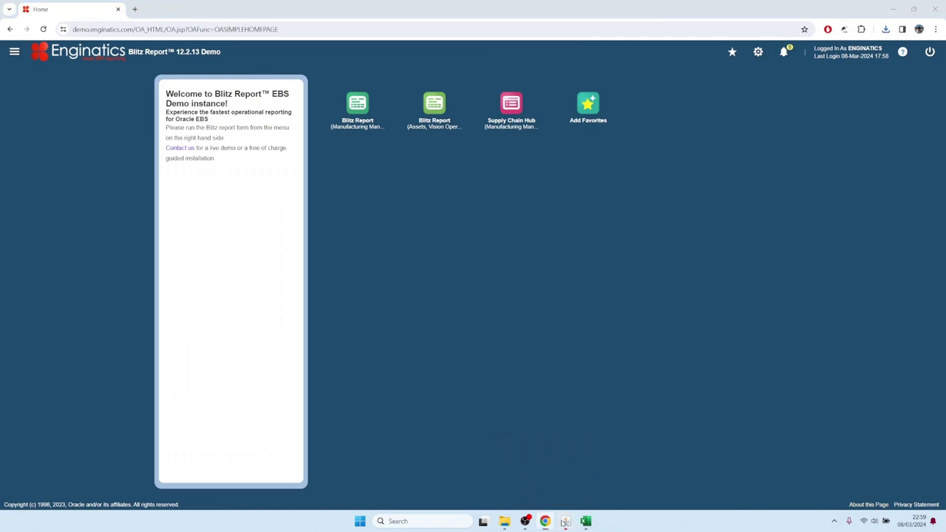
pyautogui.click(566, 521)
pyautogui.click(32, 123)
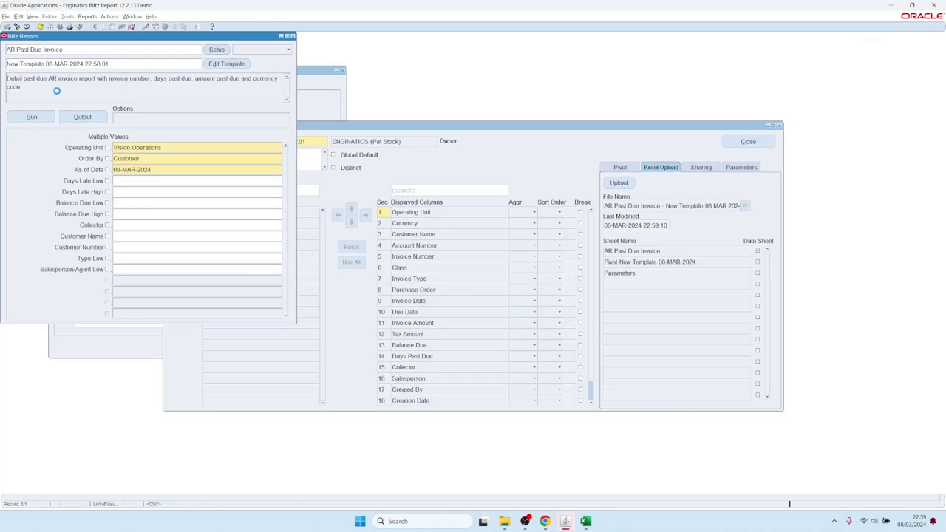
# - Run AR Past Due Invoice with the As of Date set to 08-MAR-2009 and check the Invoice Date column on the output's data sheet
pyautogui.click(160, 169)
pyautogui.click(159, 168)
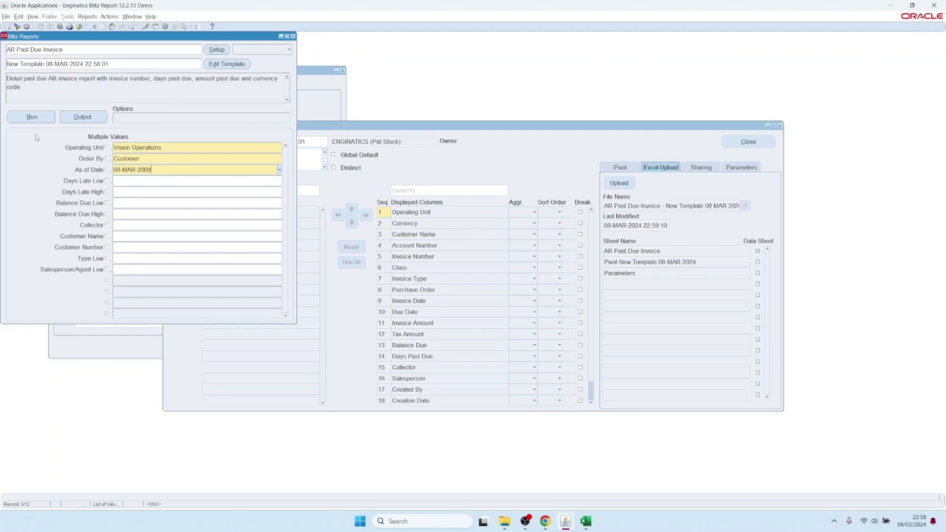
pyautogui.click(41, 117)
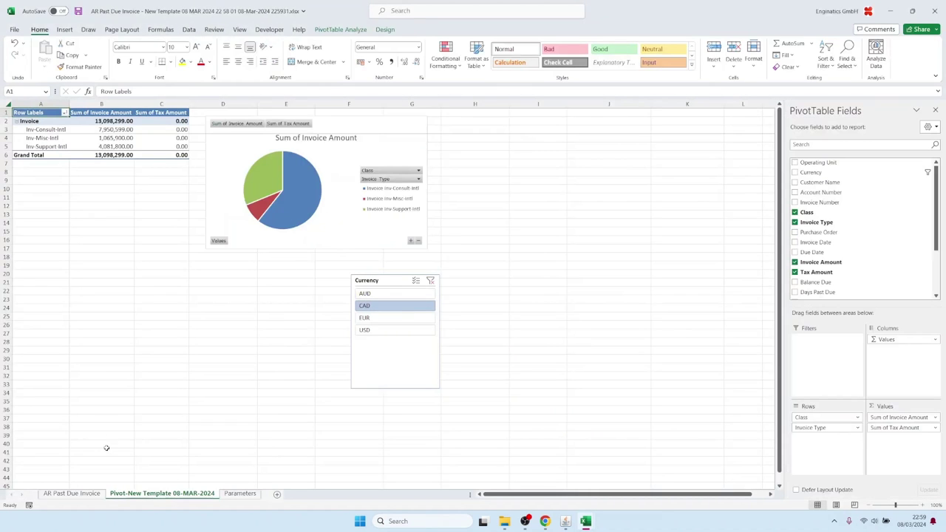
pyautogui.click(72, 493)
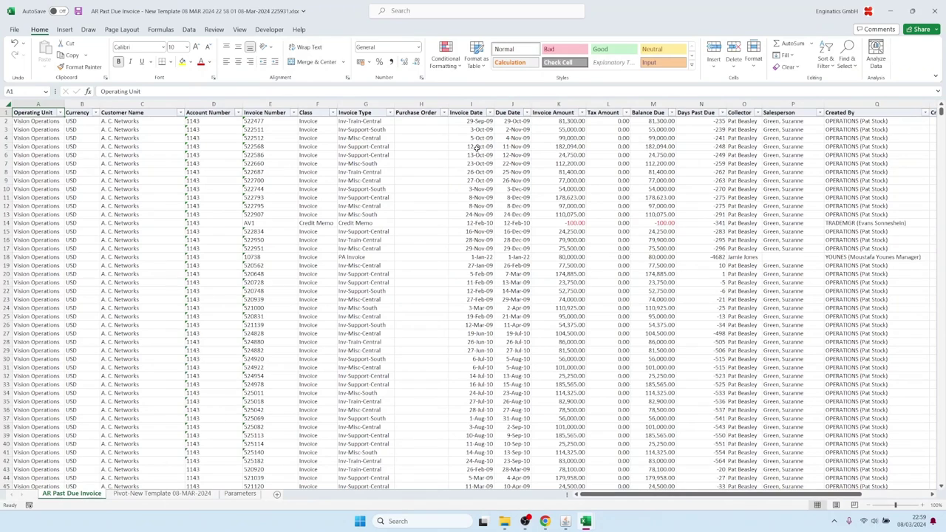
pyautogui.moveTo(479, 129); pyautogui.dragTo(479, 248)
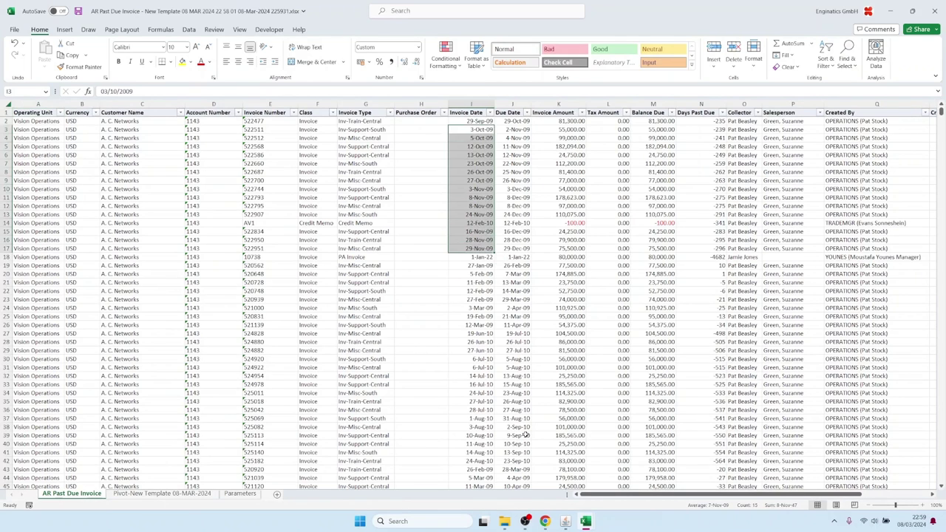
# - In Oracle Applications, choose the Dashboard with Enginatics logo template for AR Past Due Invoice and run the report
pyautogui.moveTo(565, 519)
pyautogui.click(556, 487)
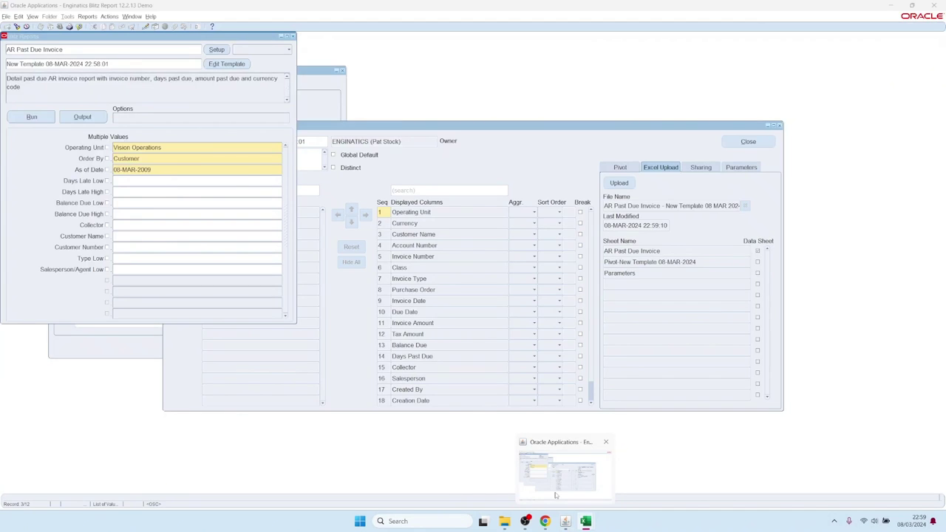
pyautogui.doubleClick(176, 65)
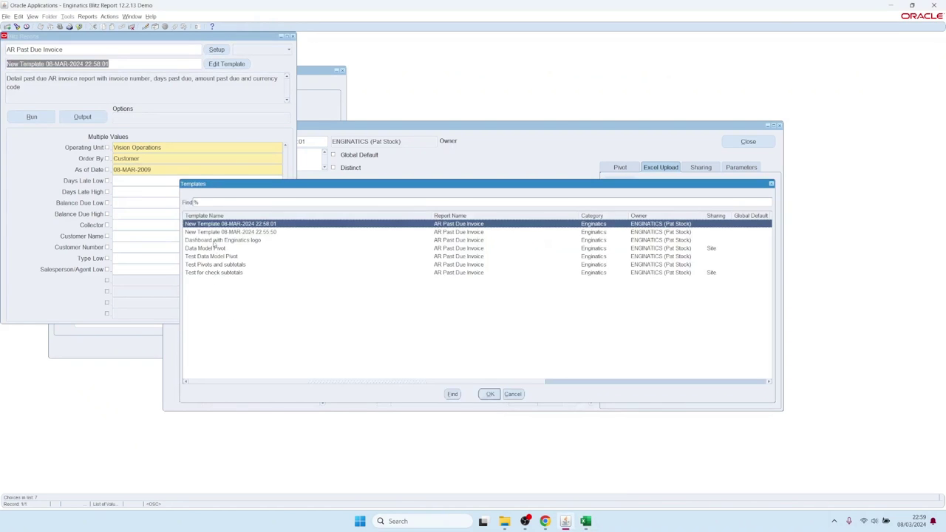
pyautogui.click(215, 240)
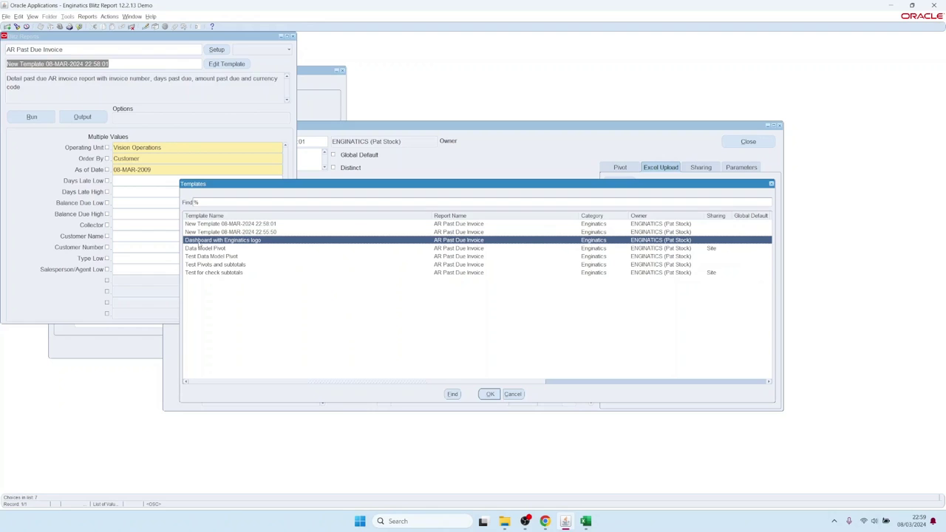
pyautogui.doubleClick(198, 241)
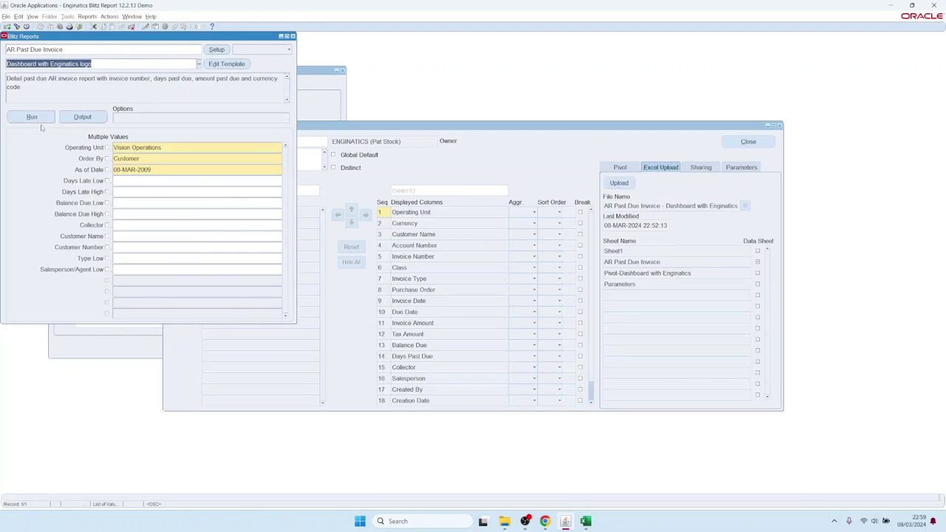
pyautogui.click(39, 119)
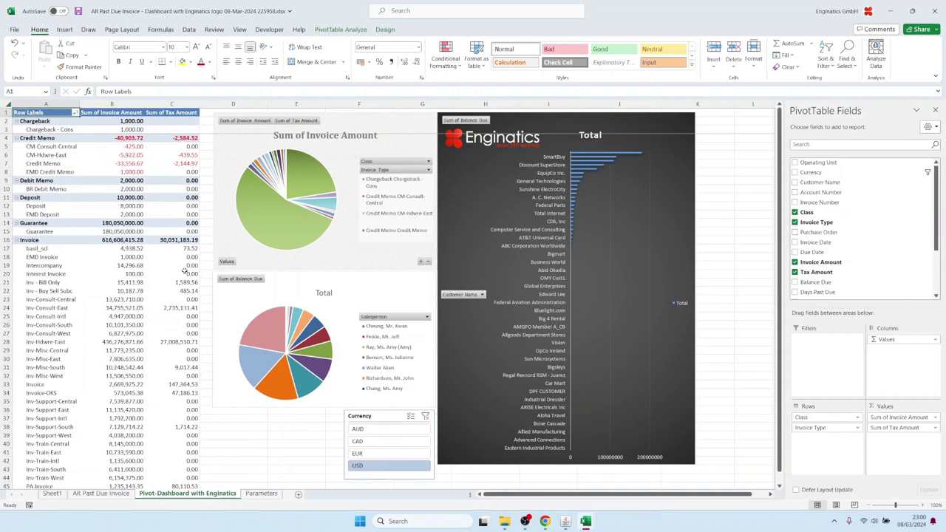
# - Examine the Invoice Amount column's conditional formatting and the subtotals above the amount columns on the AR Past Due Invoice sheet
pyautogui.click(100, 493)
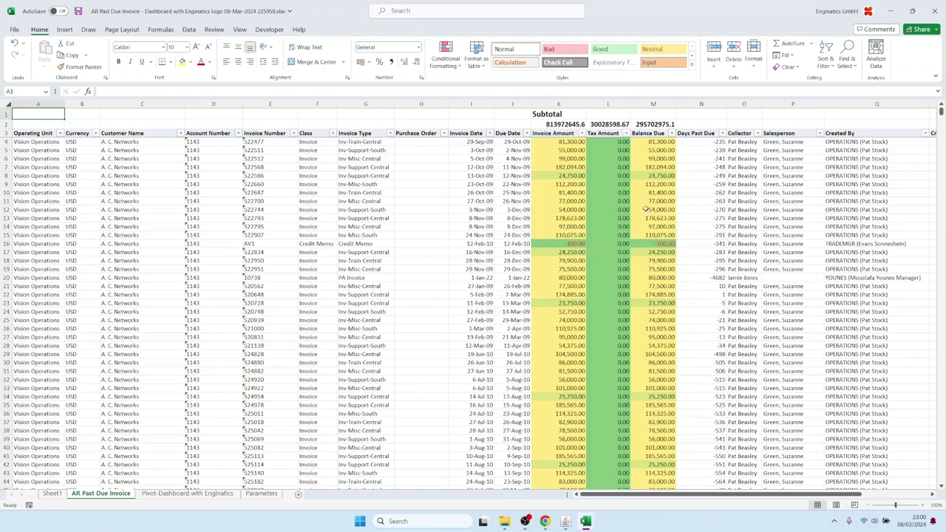
pyautogui.moveTo(573, 194); pyautogui.dragTo(594, 441)
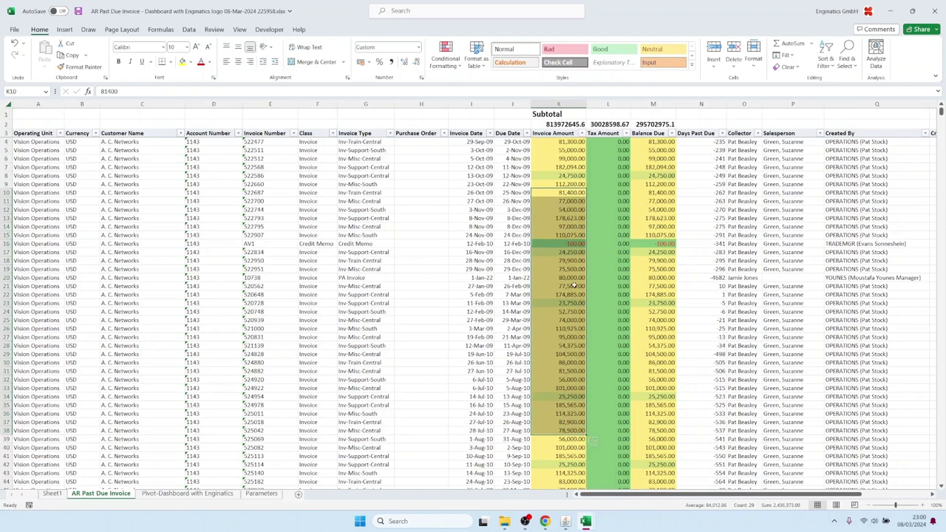
pyautogui.click(582, 123)
pyautogui.moveTo(584, 124); pyautogui.dragTo(673, 125)
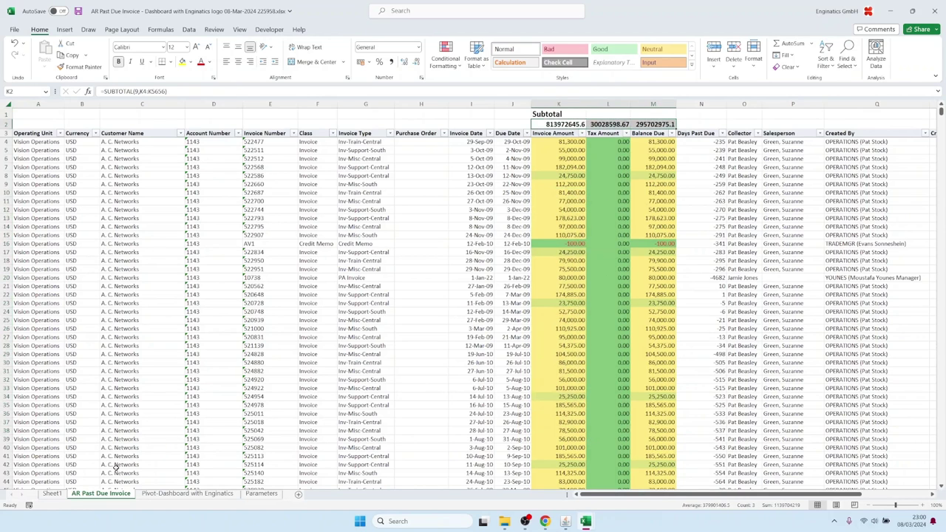
# - Examine the Amounts by Customer and Amounts by Sales Person pivot tables on Sheet1, and return to the Pivot-Dashboard with Enginatics sheet
pyautogui.click(53, 494)
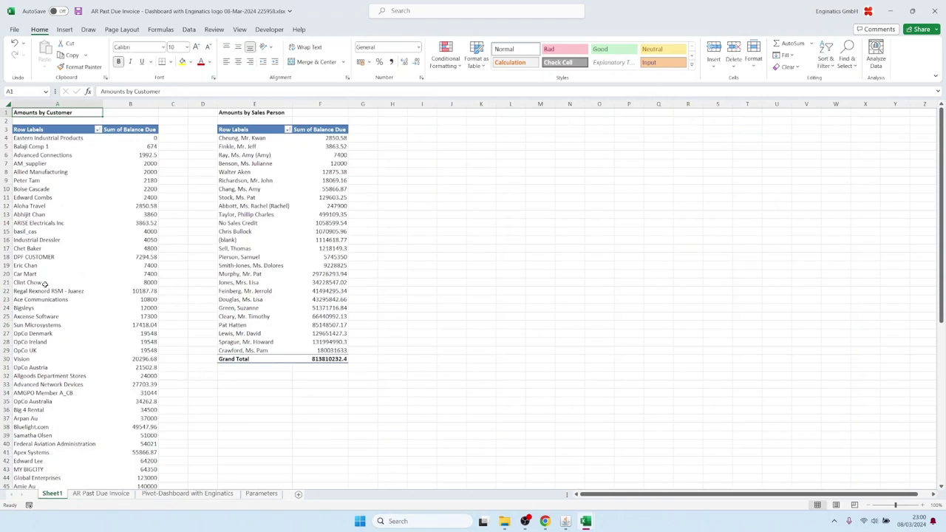
pyautogui.moveTo(47, 172); pyautogui.dragTo(52, 333)
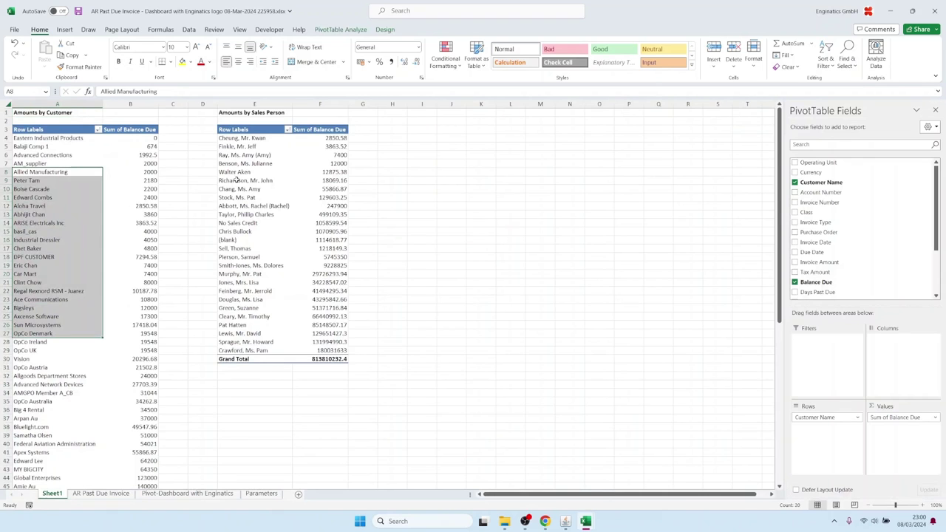
pyautogui.moveTo(237, 174); pyautogui.dragTo(238, 266)
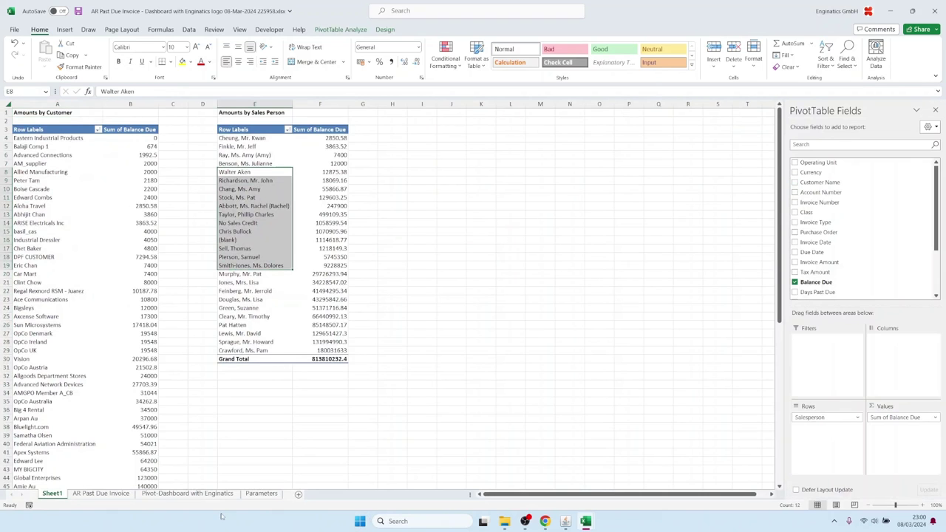
pyautogui.click(188, 494)
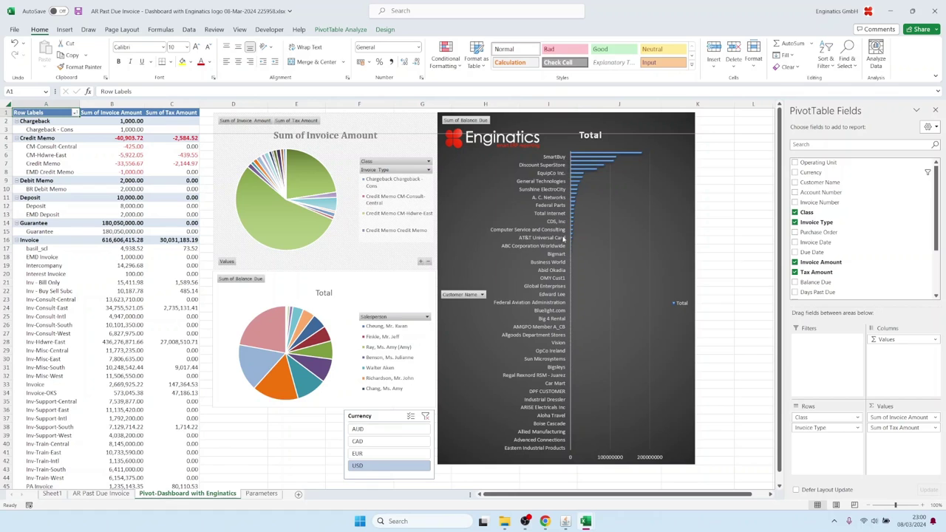
# - Copy the customers from ABC Application Software through Ace Gates at the end of the Amounts by Customer pivot on Sheet1
pyautogui.click(52, 493)
pyautogui.moveTo(43, 133); pyautogui.dragTo(57, 446)
pyautogui.hotkey('ctrl', 'c')
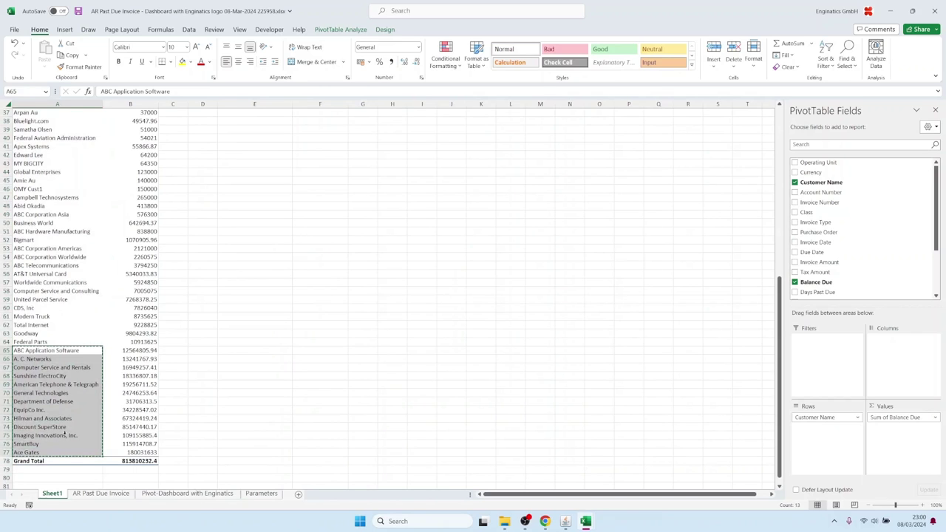
# - In Oracle Applications, run the report with the copied customers as multiple Customer Name values, and view the output's AR Past Due Invoice sheet
pyautogui.click(567, 523)
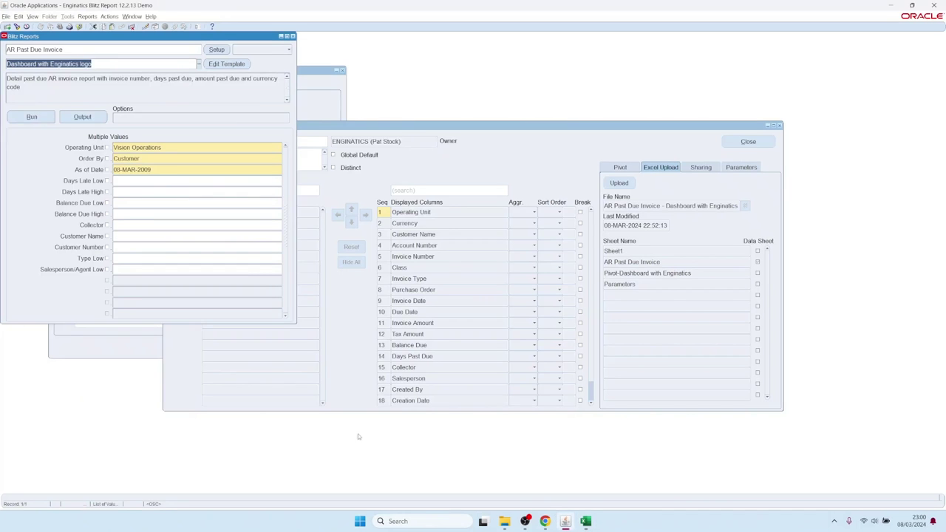
pyautogui.click(107, 236)
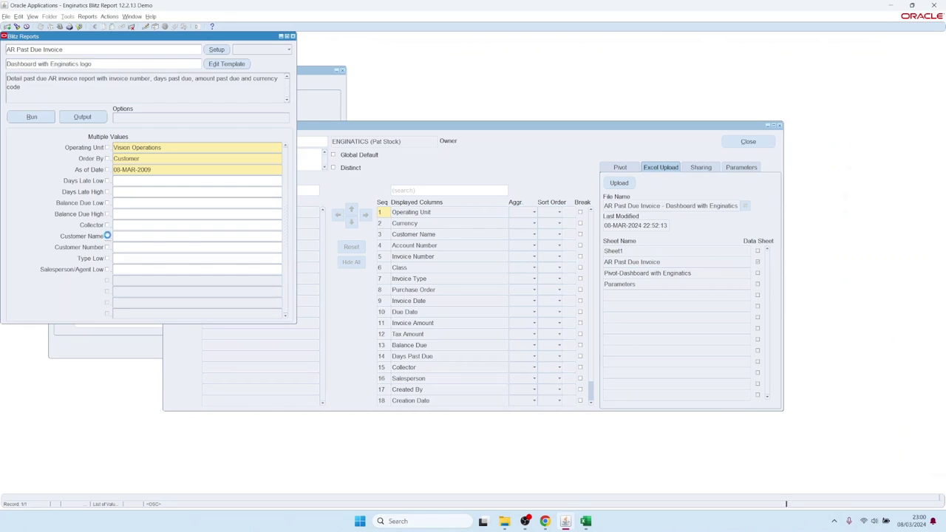
pyautogui.click(127, 234)
pyautogui.doubleClick(129, 235)
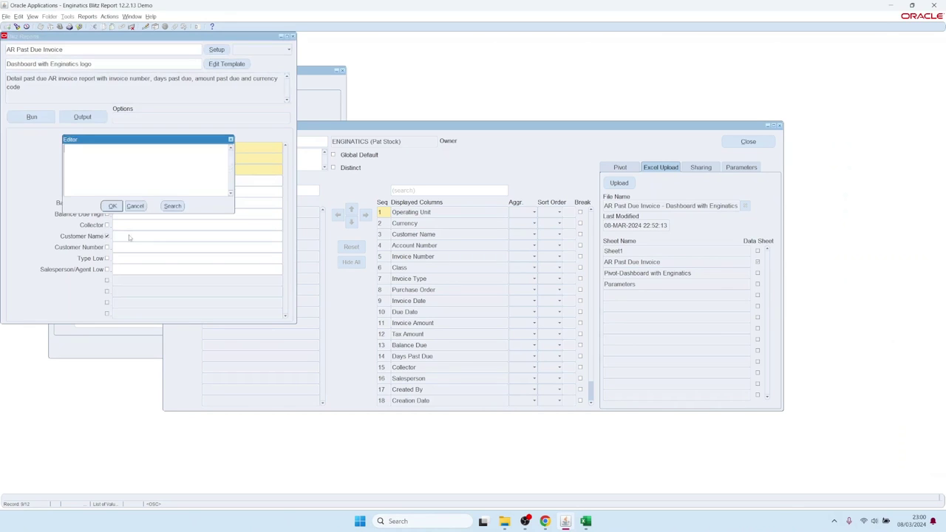
pyautogui.hotkey('ctrl', 'v')
pyautogui.press('Return')
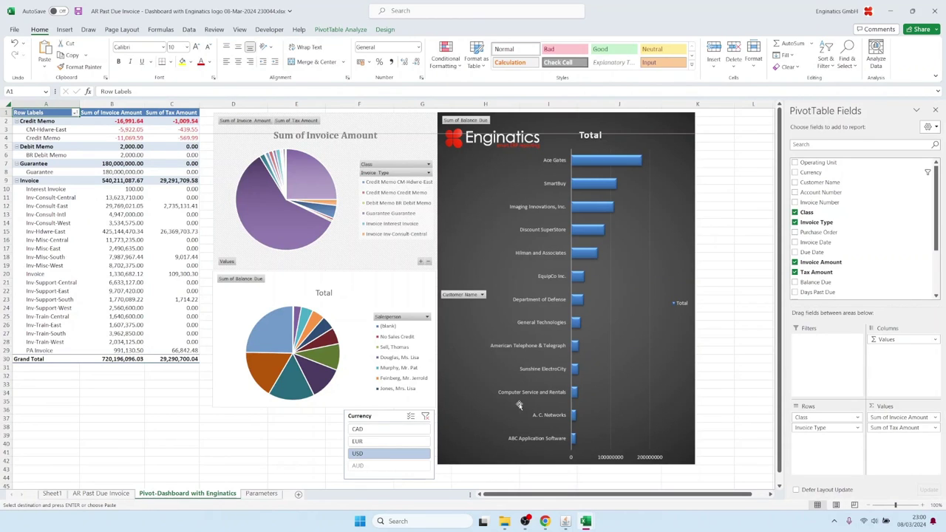
pyautogui.click(103, 494)
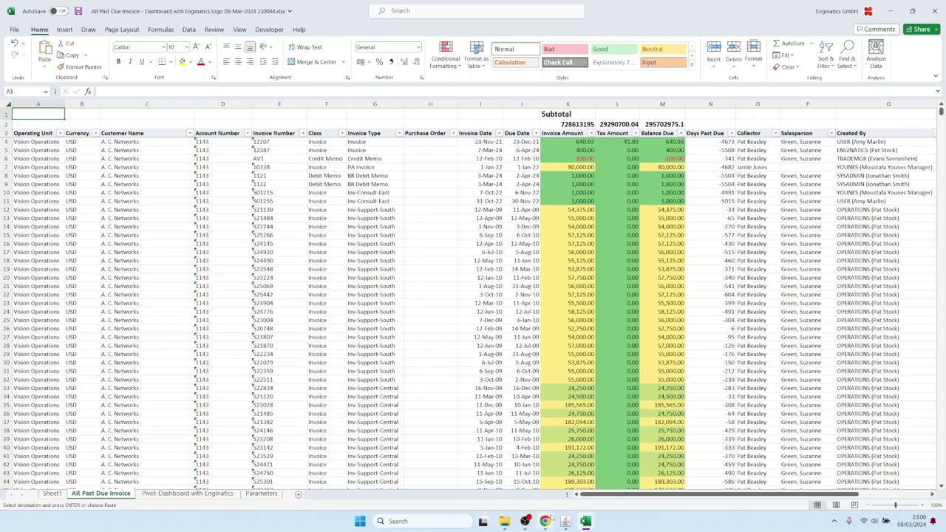
# - Return to Oracle Applications and close the template editor and the Blitz Reports window
pyautogui.moveTo(566, 521)
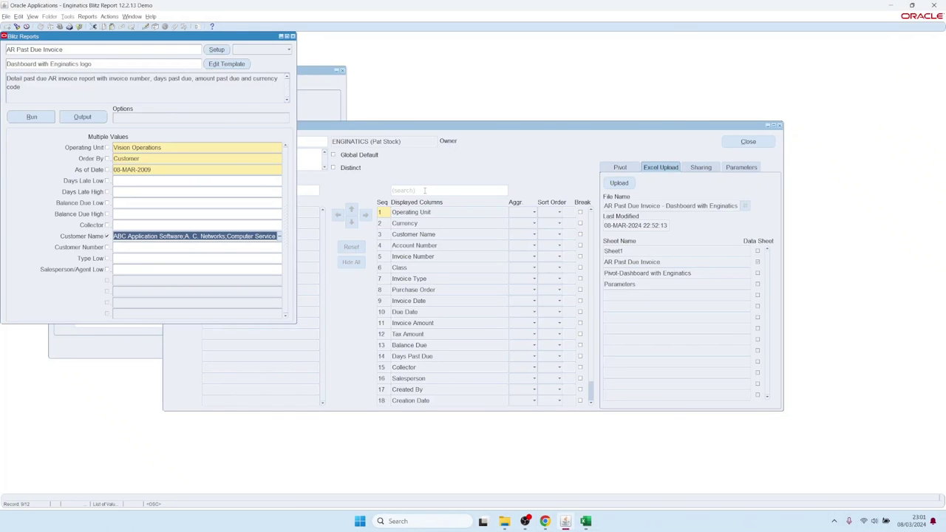
pyautogui.click(731, 141)
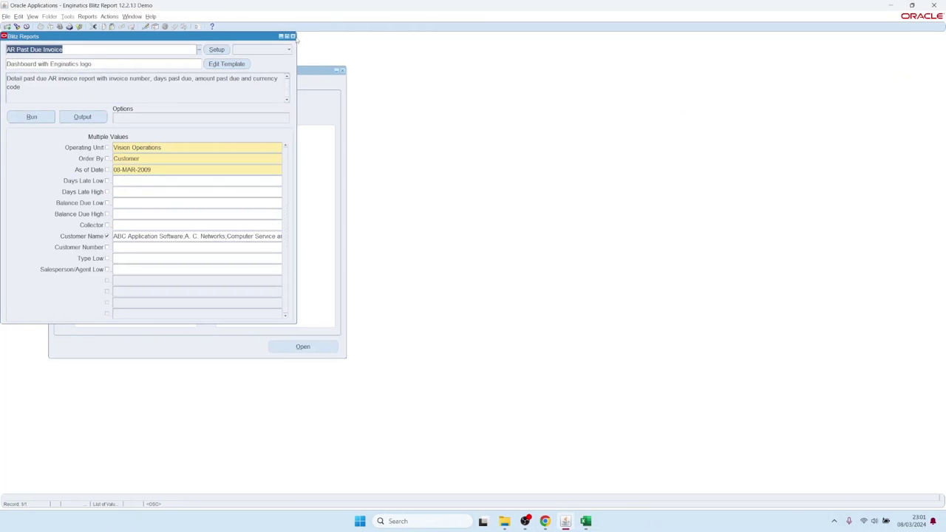
pyautogui.click(293, 36)
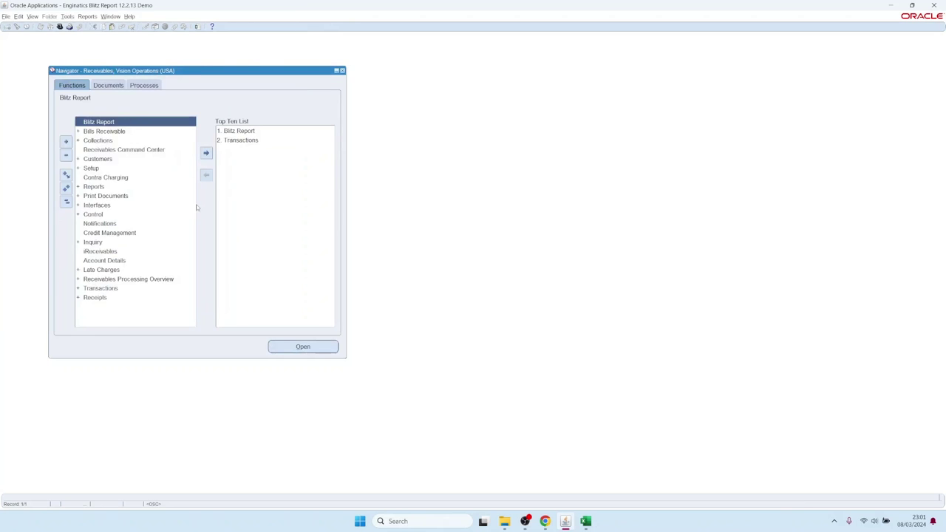
# - Switch the responsibility to General Ledger Super User
pyautogui.hotkey('ctrl', 'l')
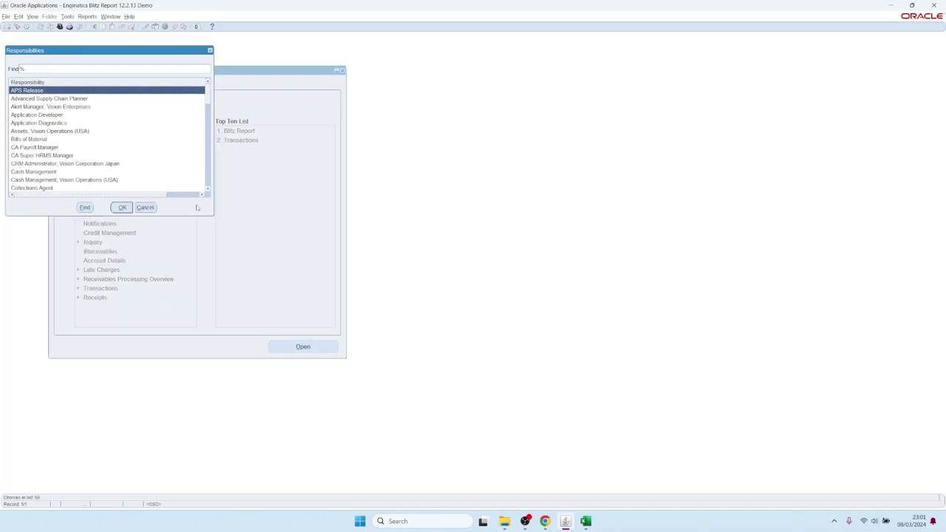
pyautogui.write('gen')
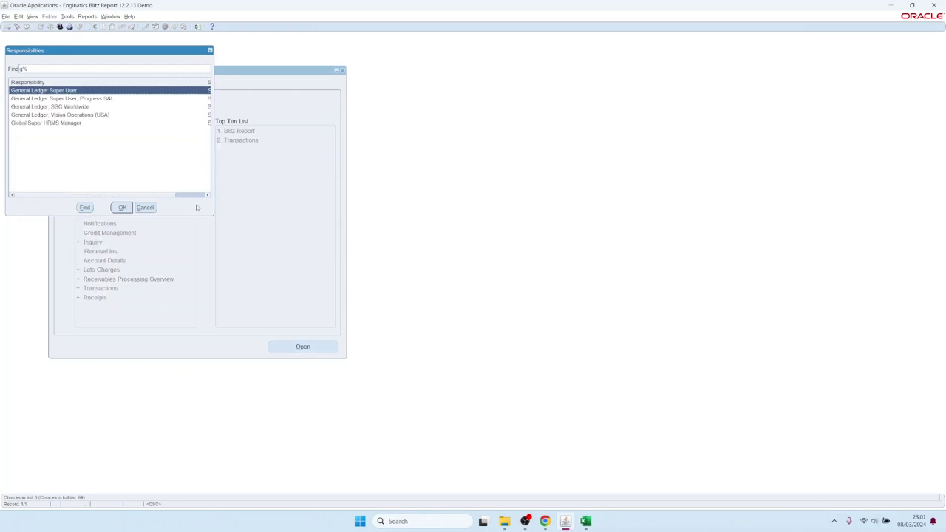
pyautogui.press('Down')
pyautogui.press('Up')
pyautogui.press('Return')
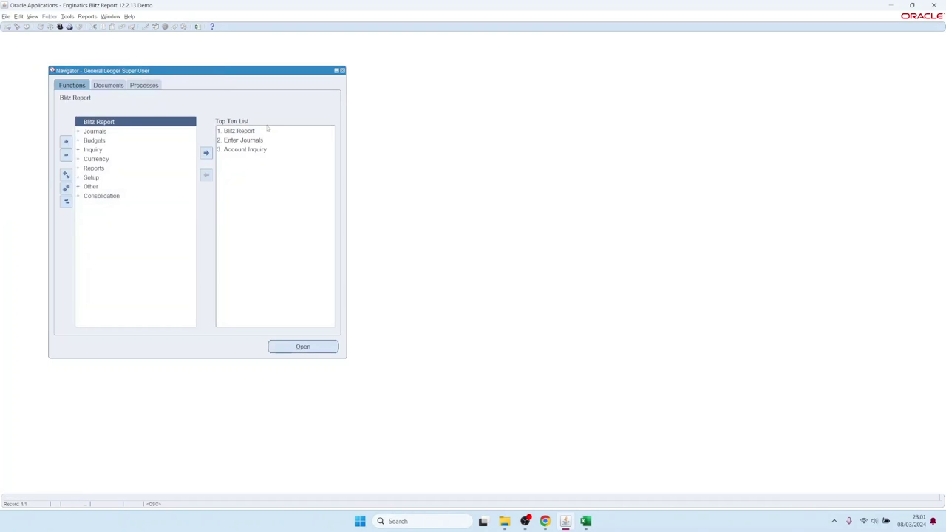
# - Open Enter Journals and find the journals for period Jan-08 with source Payables
pyautogui.doubleClick(251, 140)
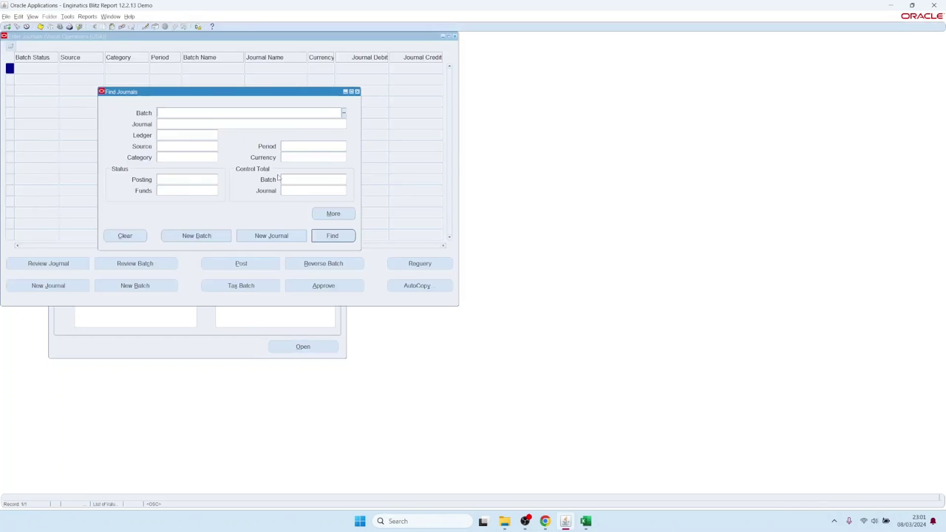
pyautogui.click(309, 145)
pyautogui.write('jan-08')
pyautogui.press('Tab')
pyautogui.click(209, 146)
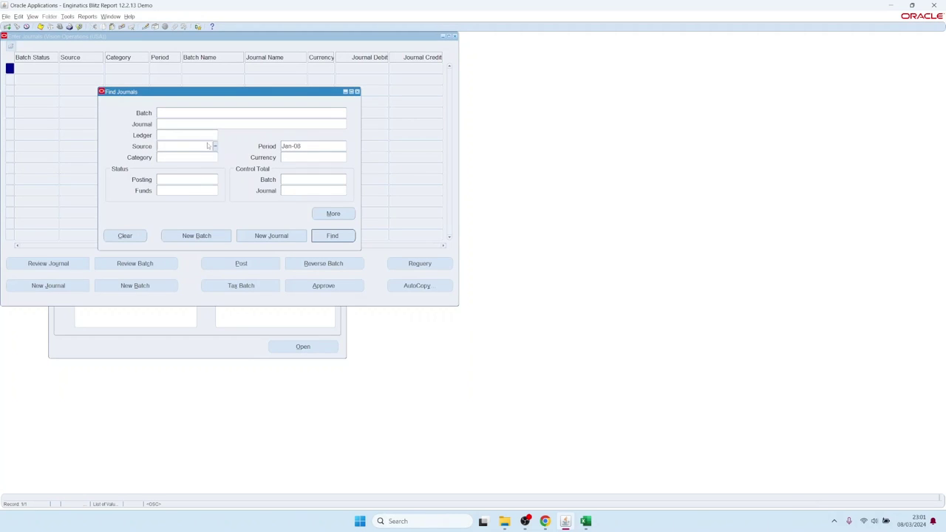
pyautogui.write('pay')
pyautogui.press('Tab')
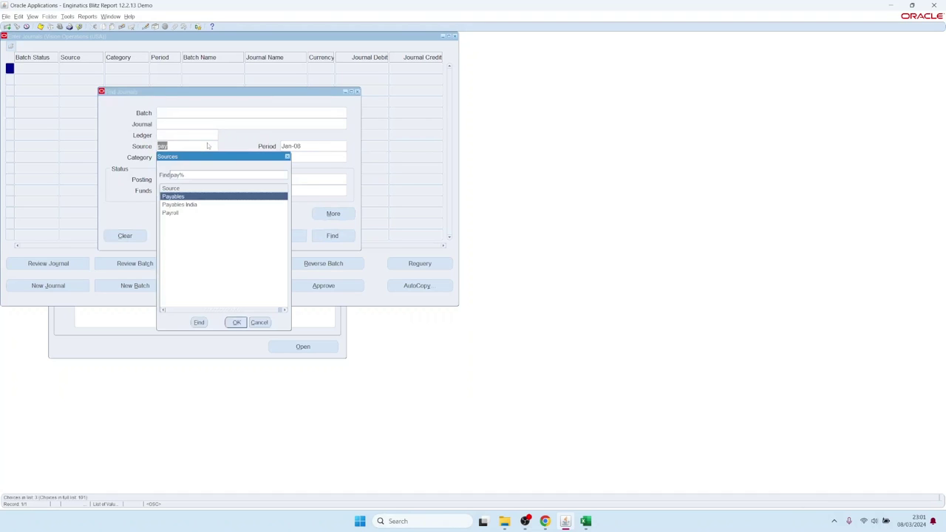
pyautogui.press('Return')
pyautogui.press('Return')
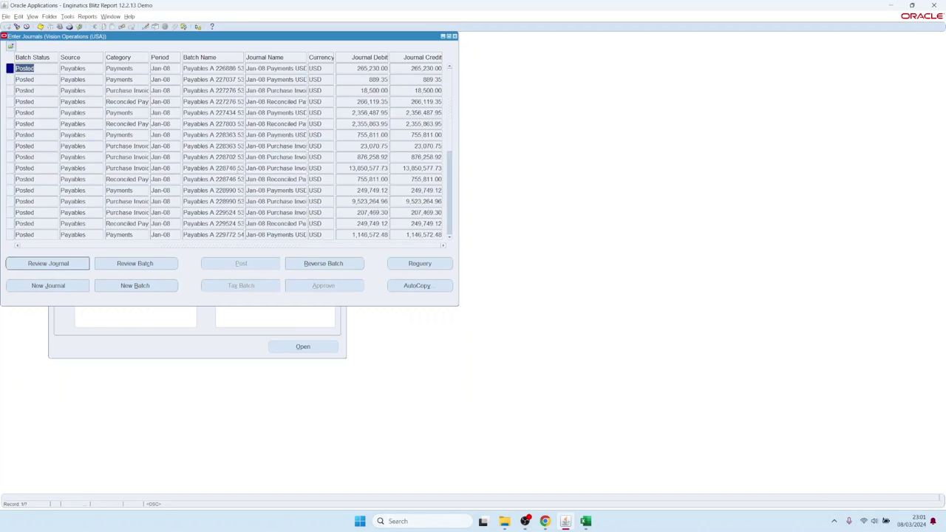
# - Launch Blitz Report from the Purchase Invoices journal with debit 9,523,264.96, and check the Batch parameter of GL Account Analysis
pyautogui.click(369, 201)
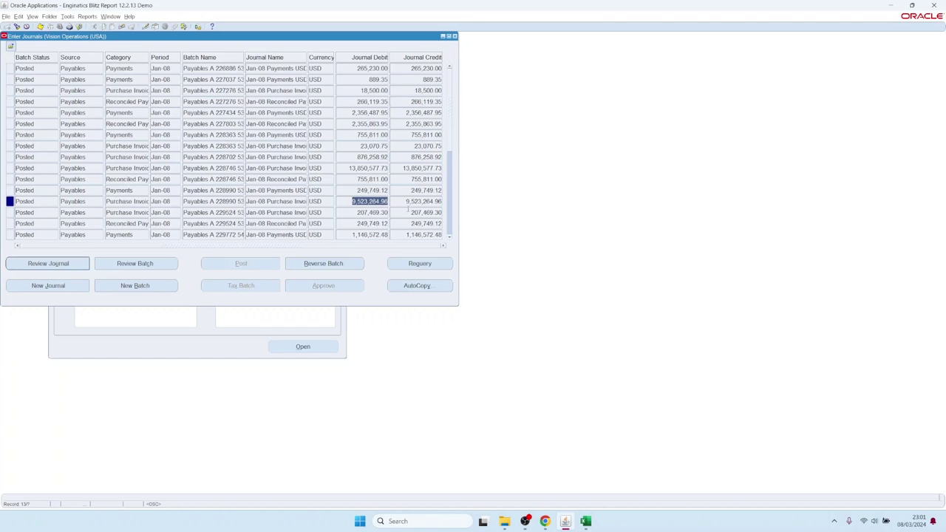
pyautogui.click(197, 26)
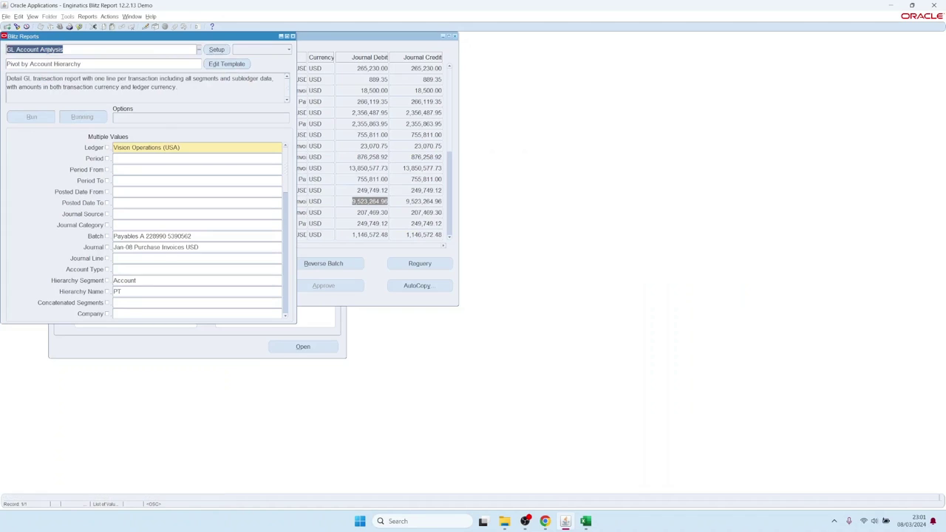
pyautogui.click(147, 232)
pyautogui.moveTo(147, 236); pyautogui.dragTo(113, 236)
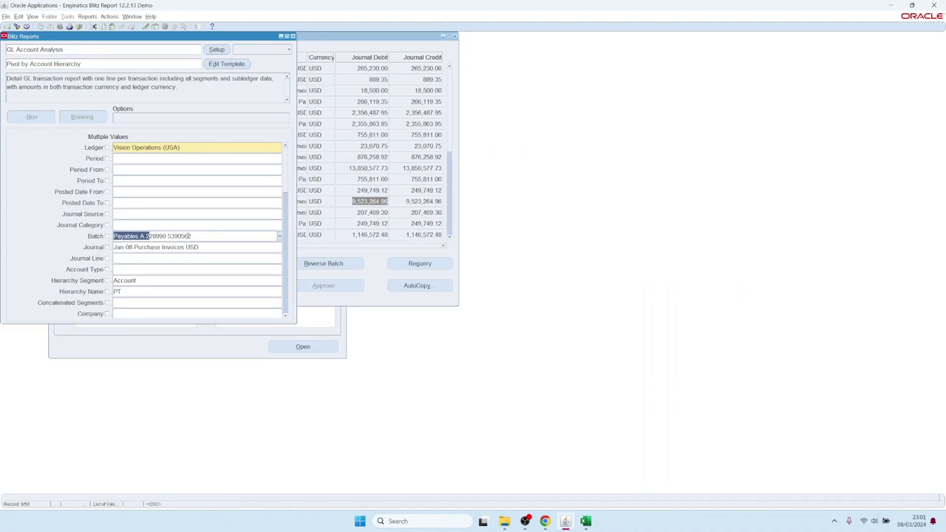
# - Check the Batch and Journal parameters of the running GL Account Analysis report
pyautogui.moveTo(203, 235); pyautogui.dragTo(113, 235)
pyautogui.click(143, 248)
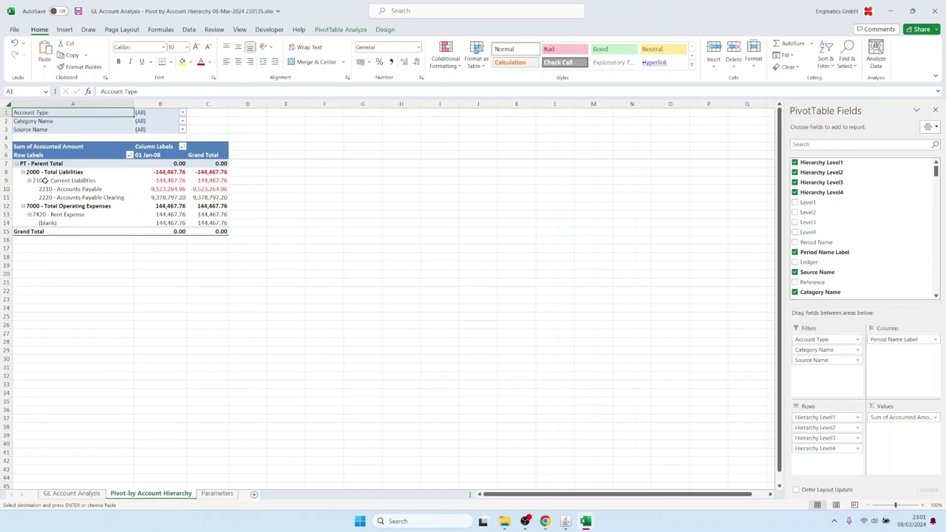
# - Examine the invoice numbers, descriptions, dates, payment currency and payment method in the GL Account Analysis data sheet
pyautogui.click(78, 495)
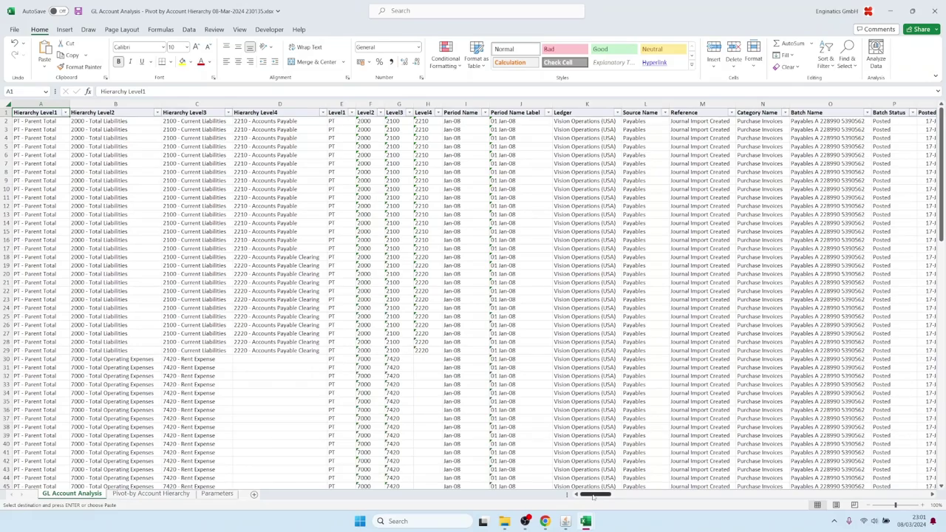
pyautogui.moveTo(593, 497); pyautogui.dragTo(759, 484)
pyautogui.moveTo(196, 146); pyautogui.dragTo(198, 273)
pyautogui.moveTo(325, 137); pyautogui.dragTo(318, 273)
pyautogui.moveTo(412, 138); pyautogui.dragTo(419, 207)
pyautogui.moveTo(547, 182); pyautogui.dragTo(634, 180)
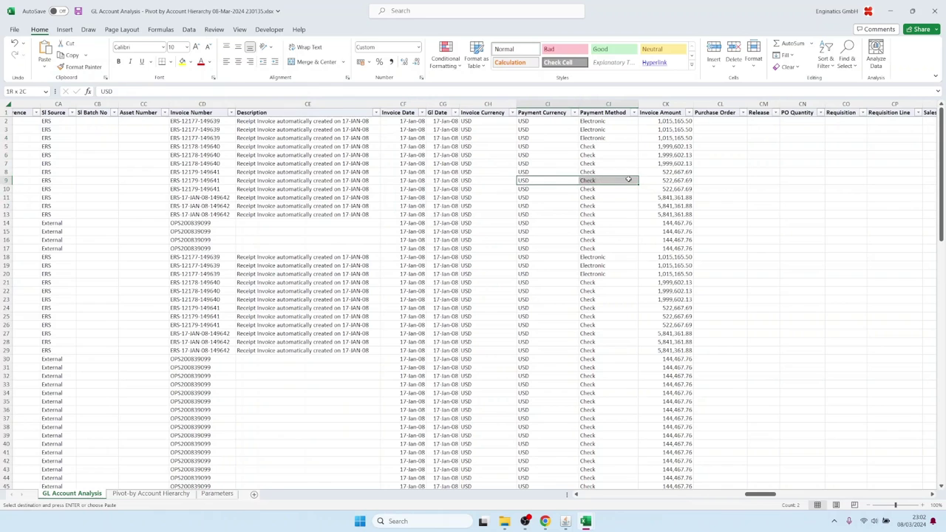
# - Examine the Vendor Or Customer Number and Vendor Or Customer Name columns further along the GL Account Analysis sheet
pyautogui.press('Right')
pyautogui.press('Right')
pyautogui.press('Right')
pyautogui.press('Right')
pyautogui.press('Right')
pyautogui.press('Right')
pyautogui.press('Right')
pyautogui.press('Right')
pyautogui.press('Right')
pyautogui.press('Right')
pyautogui.press('Right')
pyautogui.press('Right')
pyautogui.press('Right')
pyautogui.press('Right')
pyautogui.press('Right')
pyautogui.press('Right')
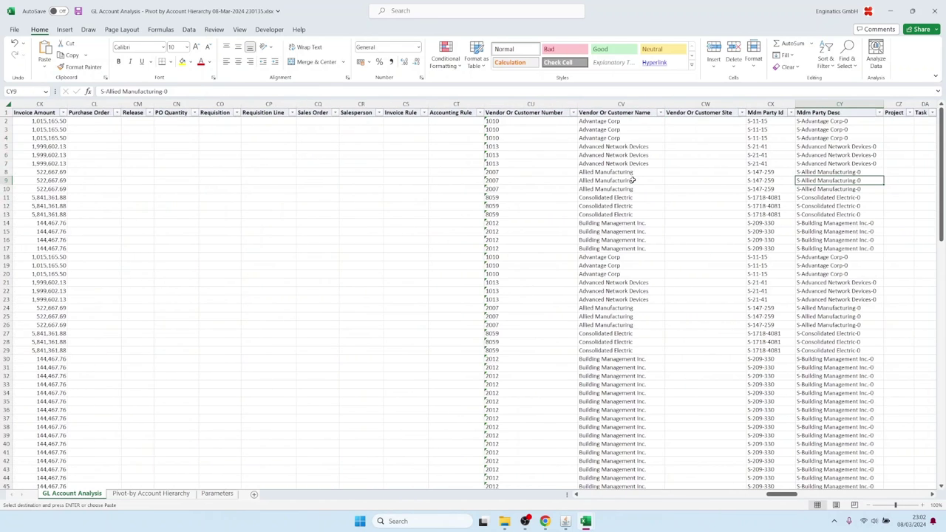
pyautogui.moveTo(529, 154); pyautogui.dragTo(540, 267)
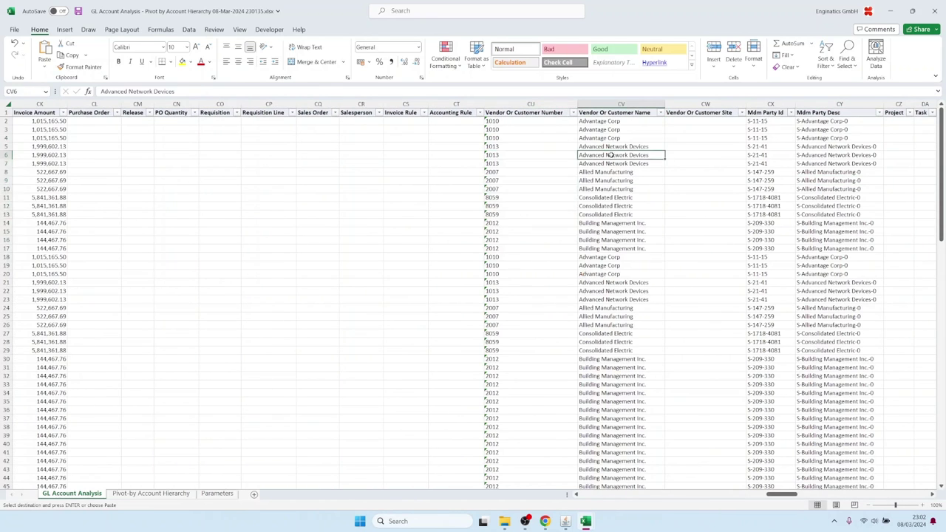
pyautogui.moveTo(612, 154); pyautogui.dragTo(611, 317)
# - Switch back to Oracle Applications and view the list of available Blitz reports, leaving GL Account Analysis selected
pyautogui.moveTo(545, 521)
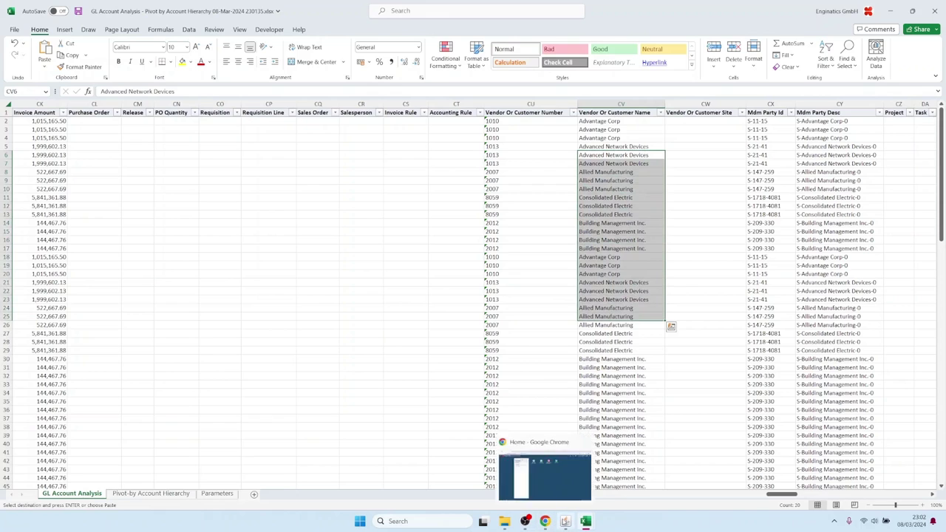
pyautogui.click(503, 484)
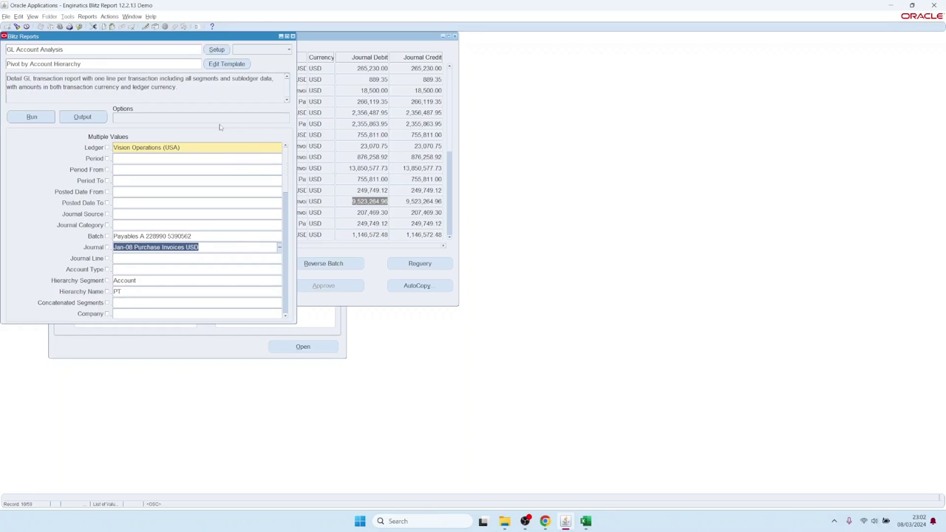
pyautogui.doubleClick(90, 47)
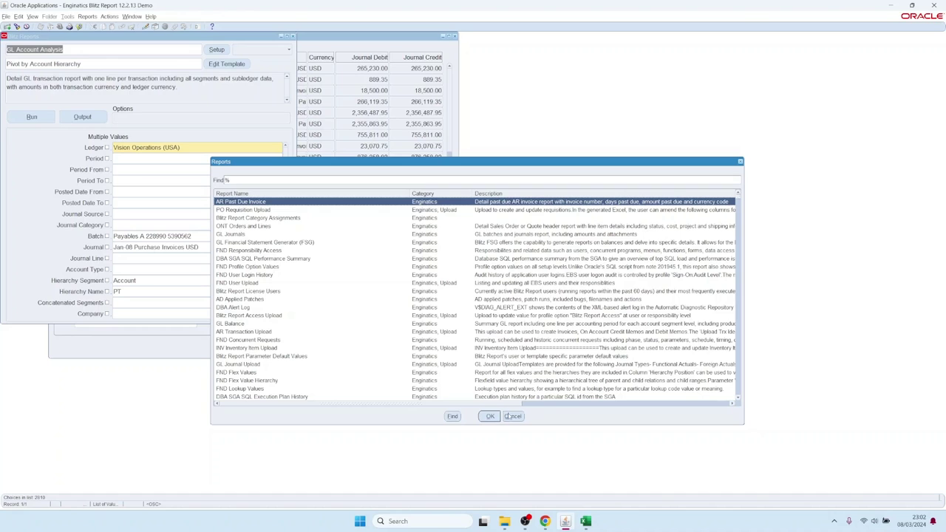
pyautogui.click(511, 416)
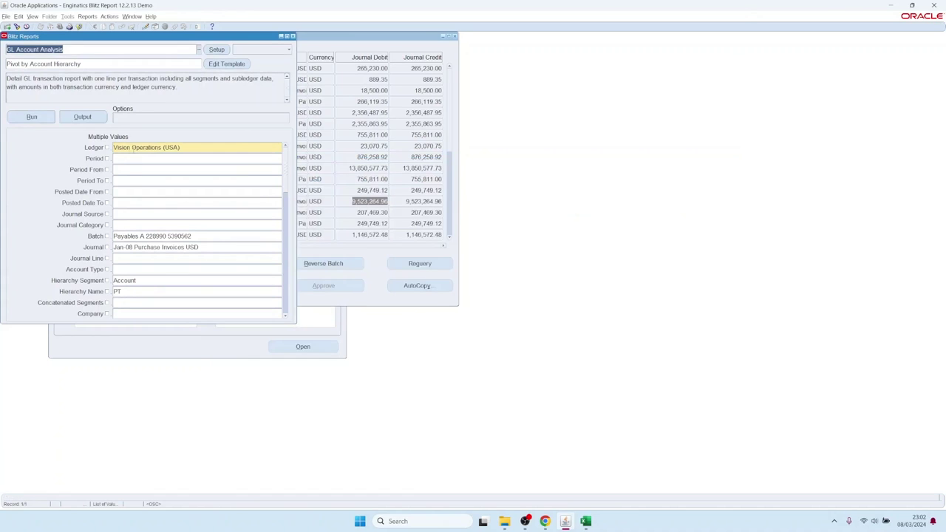
# - Open the setup of GL Account Analysis and review its SQL and its parameter definitions
pyautogui.click(221, 49)
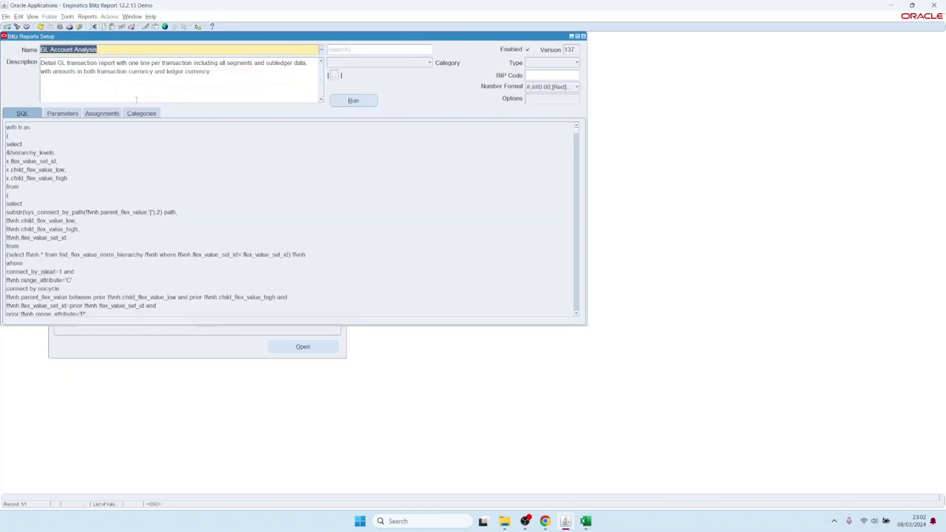
pyautogui.click(65, 50)
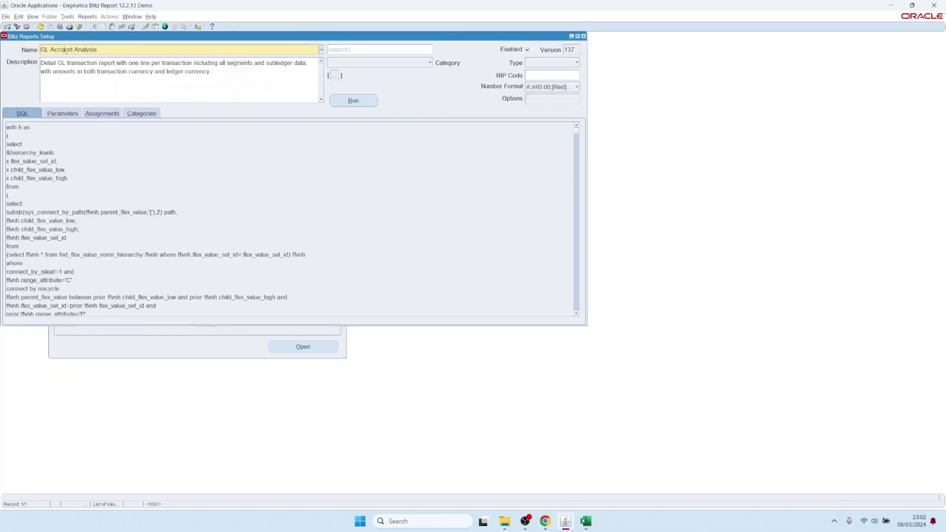
pyautogui.click(108, 173)
pyautogui.hotkey('ctrl', 'a')
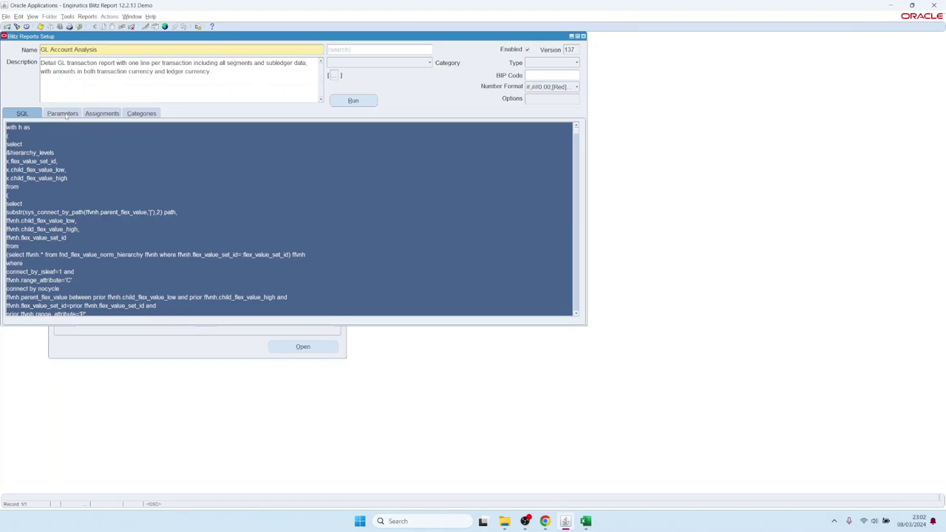
pyautogui.click(63, 113)
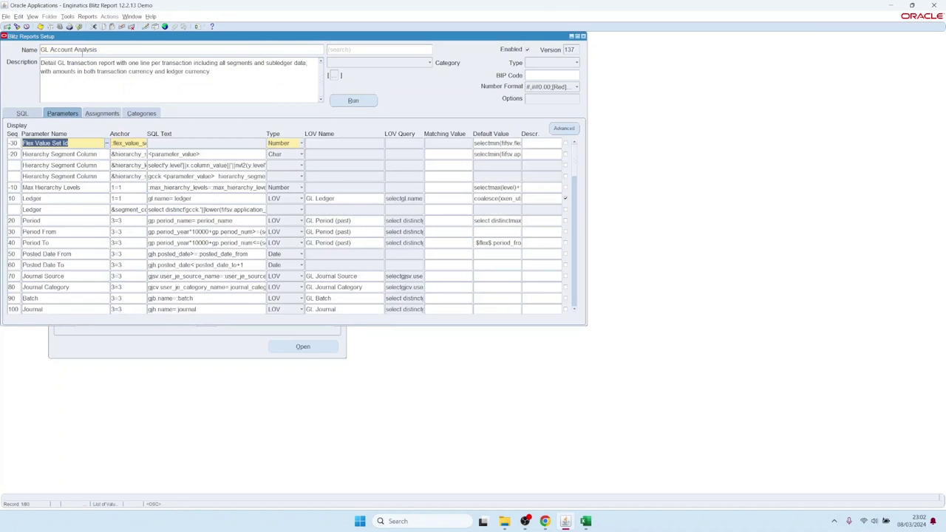
# - Create a new report named "AP test" with the SQL "select * from ap_suppliers" and run it
pyautogui.moveTo(40, 49); pyautogui.dragTo(86, 49)
pyautogui.hotkey('ctrl', 'Down')
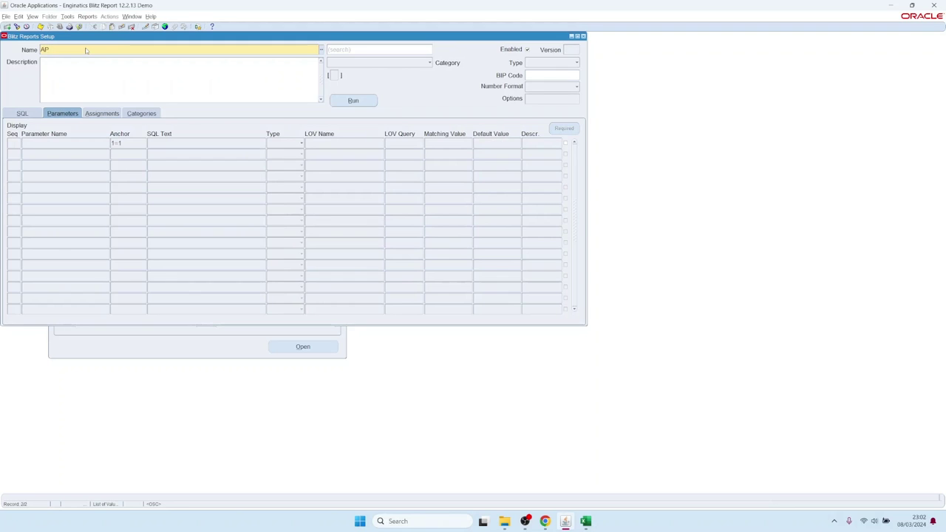
pyautogui.write('AP test')
pyautogui.press('Tab')
pyautogui.write('selec')
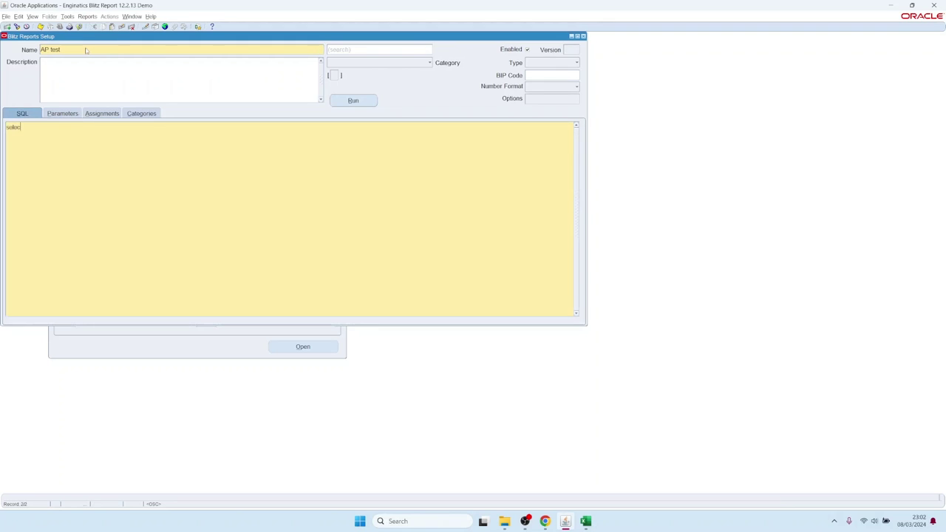
pyautogui.write('t * from ap_suppliers')
pyautogui.hotkey('alt', 'r')
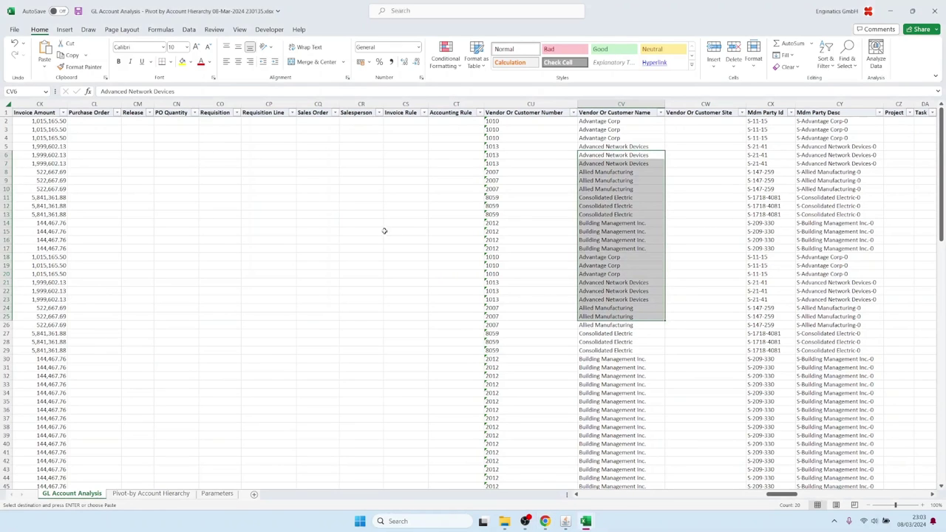
# - Examine the Vendor Name and Last Update Date columns in the AP test output
pyautogui.click(384, 232)
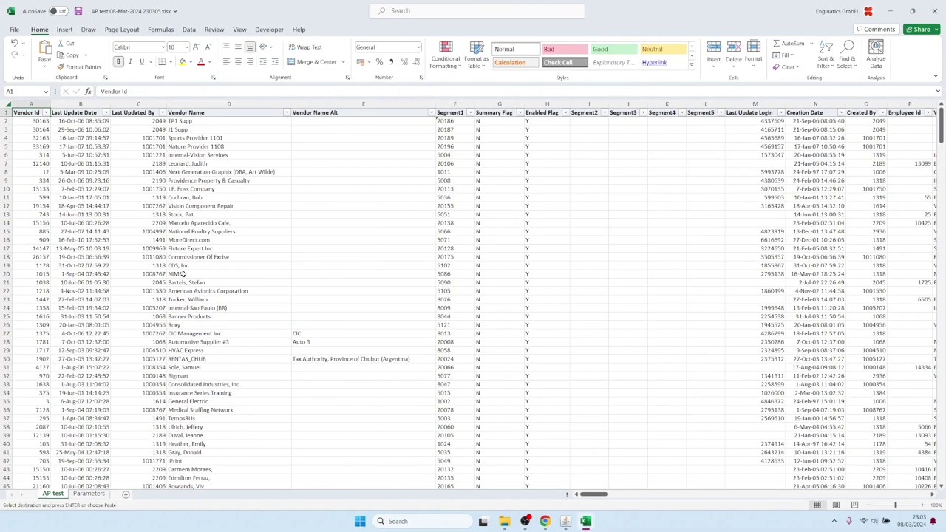
pyautogui.moveTo(207, 207); pyautogui.dragTo(252, 316)
pyautogui.moveTo(592, 494); pyautogui.dragTo(542, 493)
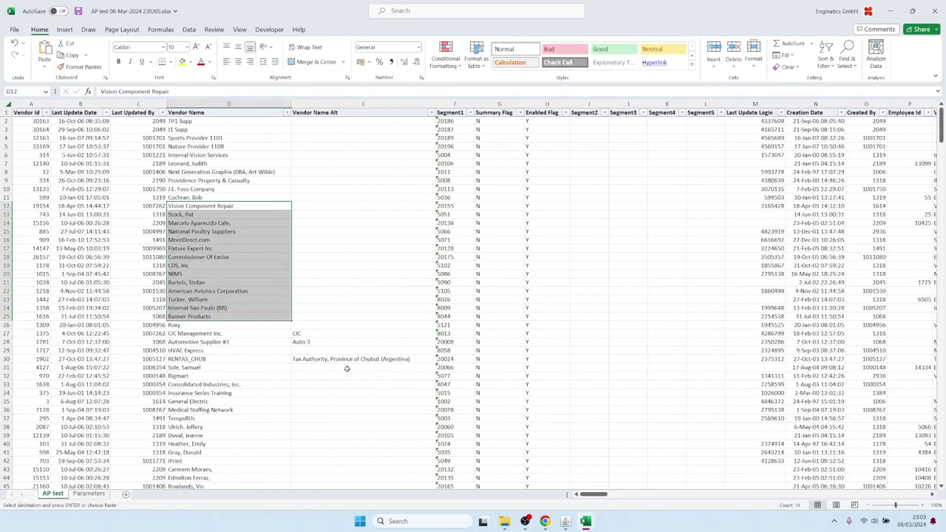
pyautogui.click(82, 174)
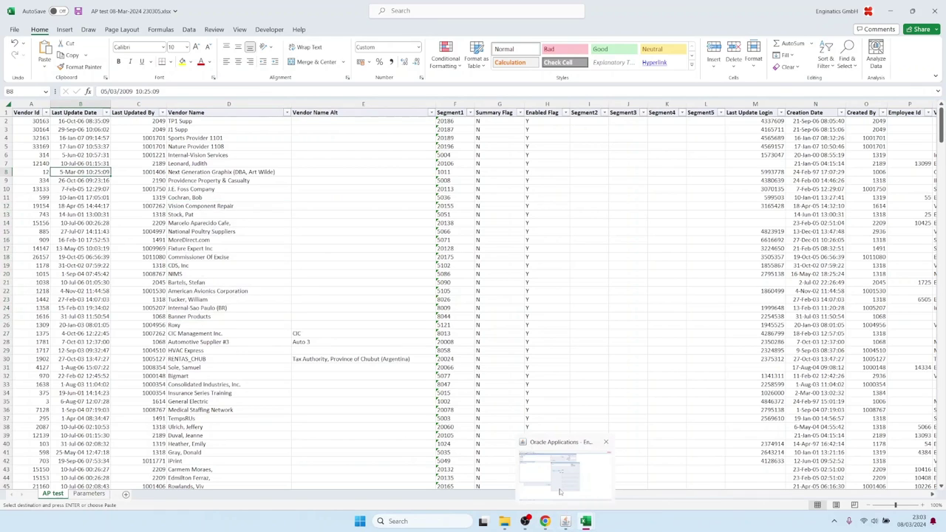
# - Switch to Oracle Applications, open Blitz Report and choose PO Requisition Upload from the Upload category
pyautogui.click(565, 521)
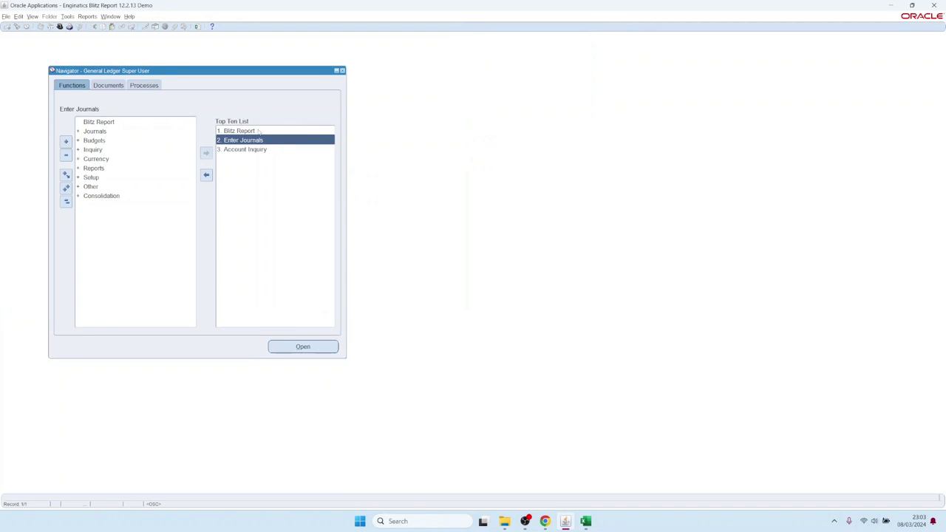
pyautogui.click(246, 131)
pyautogui.doubleClick(246, 131)
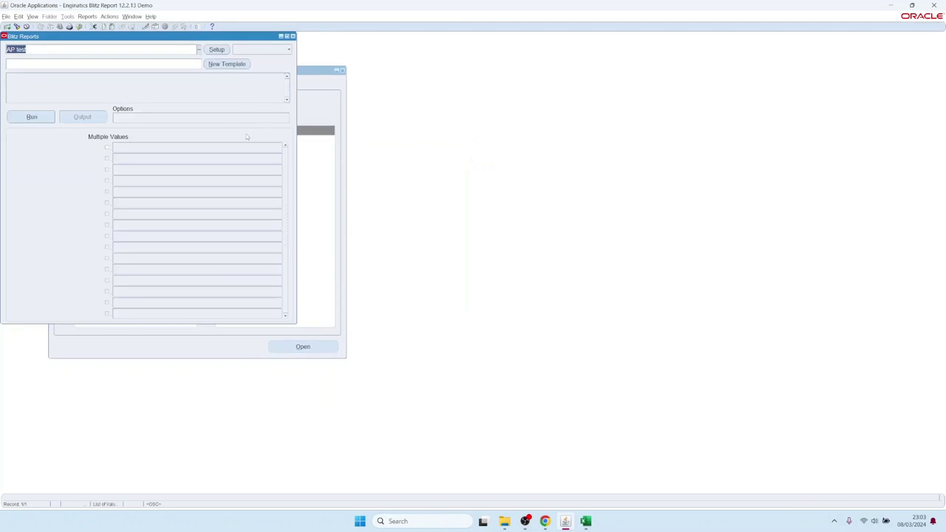
pyautogui.click(251, 53)
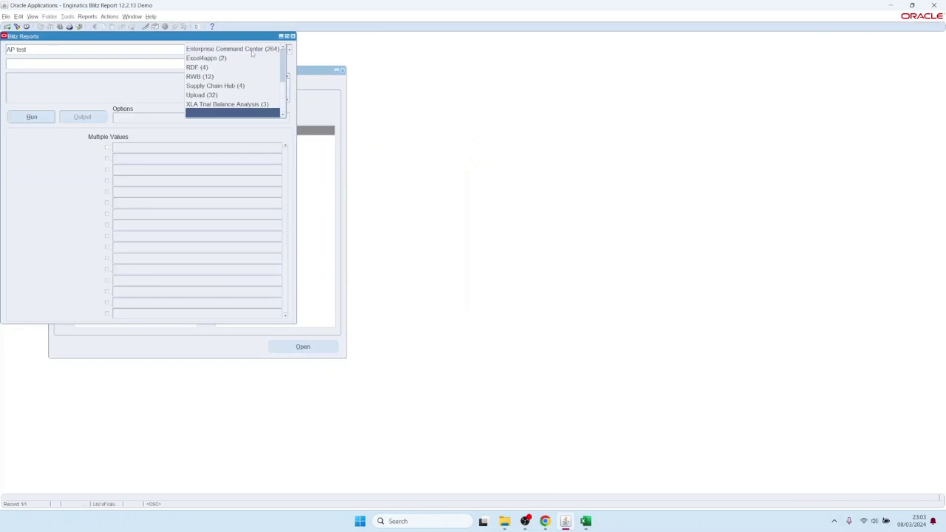
pyautogui.click(216, 94)
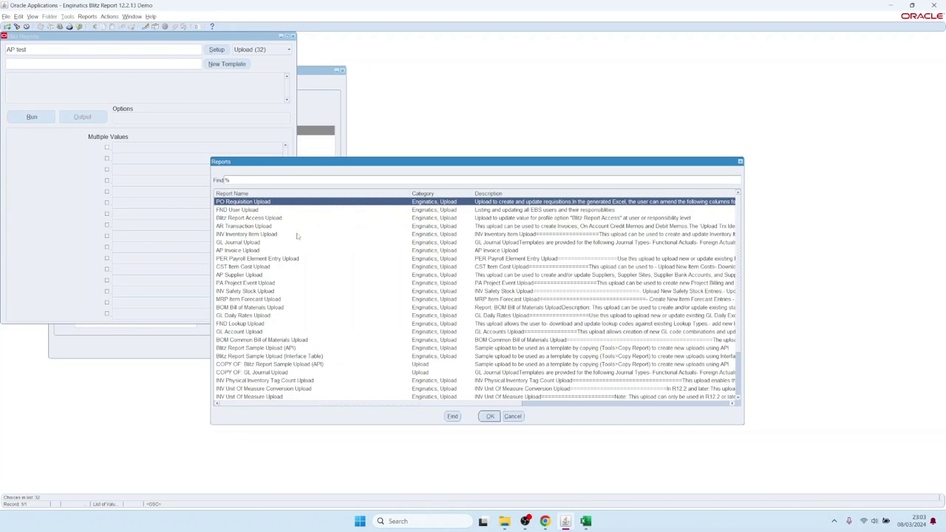
pyautogui.doubleClick(237, 203)
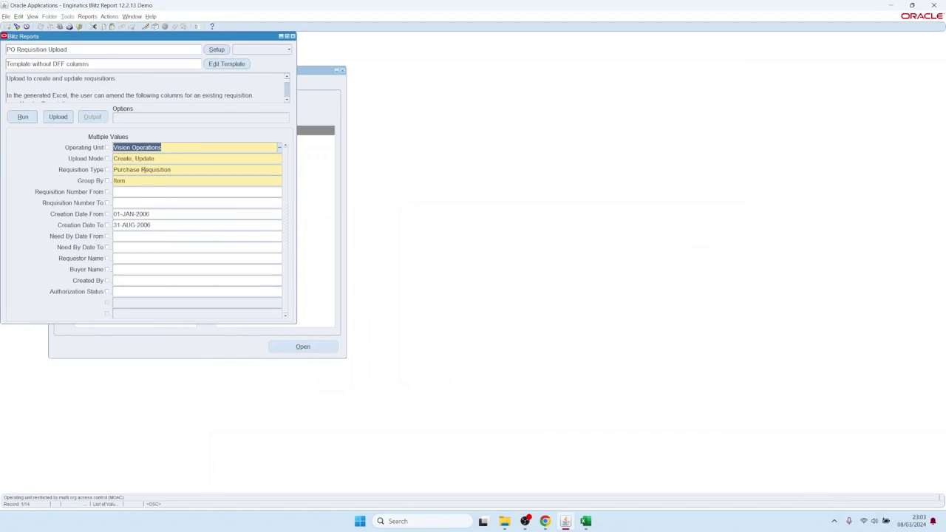
# - Choose upload mode "Create, Update" and run the requisition upload for creation dates 01-JAN-2006 to 31-AUG-2006
pyautogui.press('Tab')
pyautogui.hotkey('ctrl', 'l')
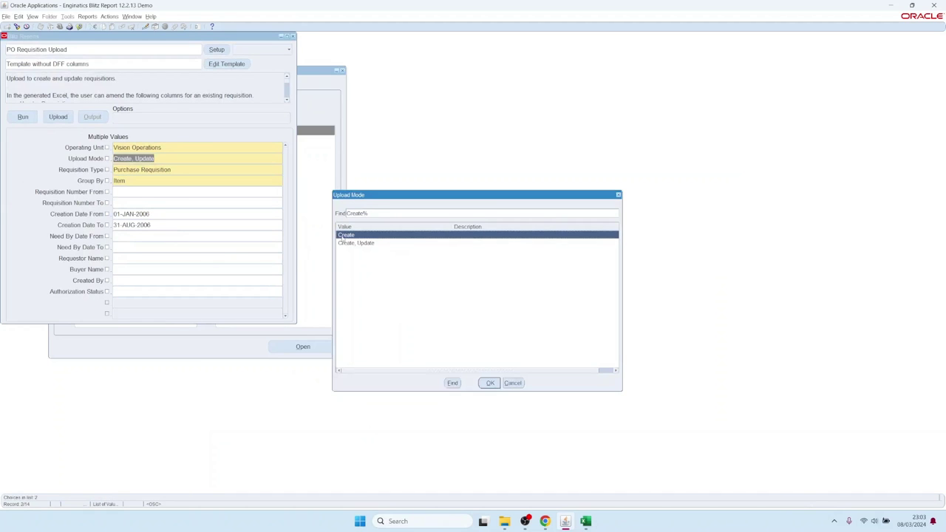
pyautogui.click(358, 245)
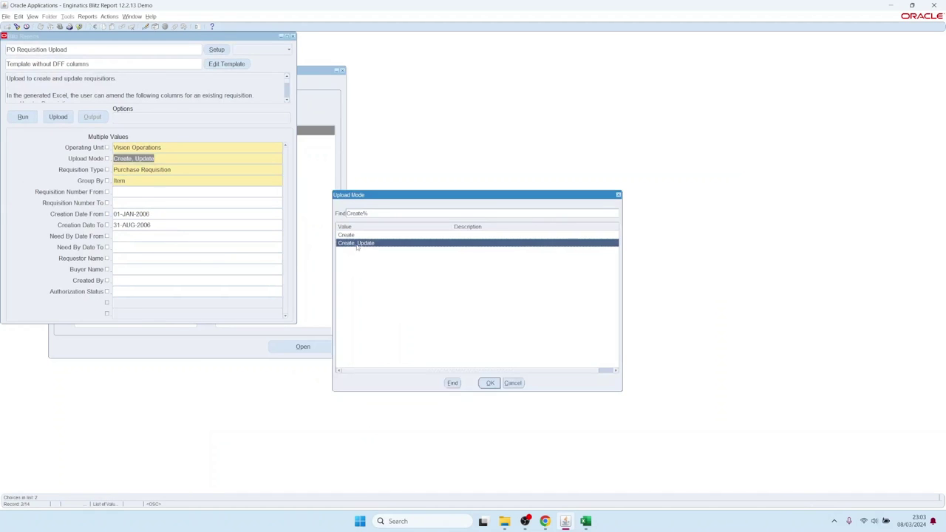
pyautogui.click(490, 383)
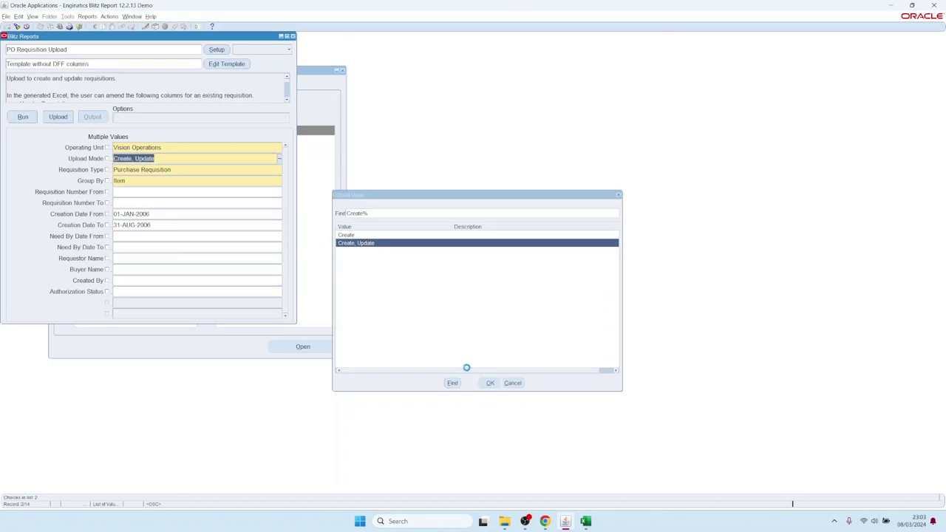
pyautogui.click(158, 215)
pyautogui.click(166, 226)
pyautogui.click(24, 118)
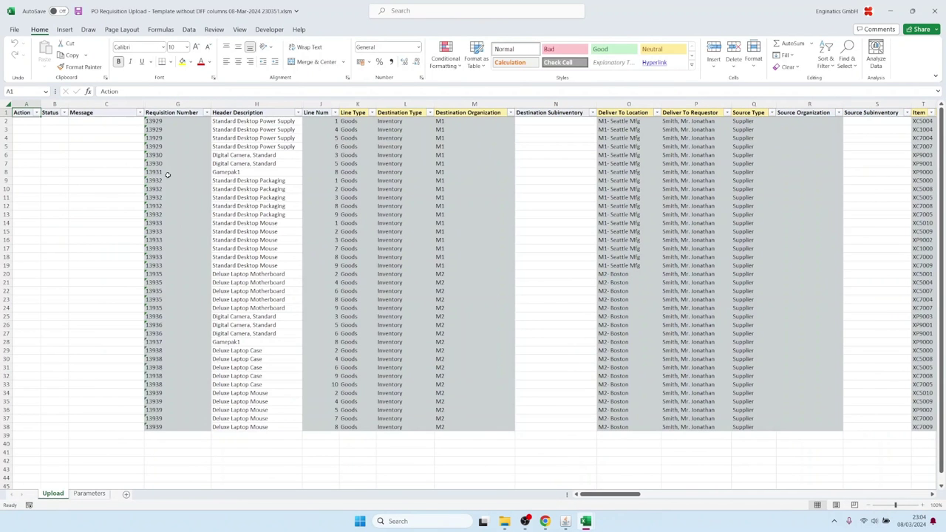
# - Examine the requisition numbers, the highlighted Line Type to Destination Organization headers and the header descriptions in the upload sheet
pyautogui.moveTo(174, 163); pyautogui.dragTo(170, 351)
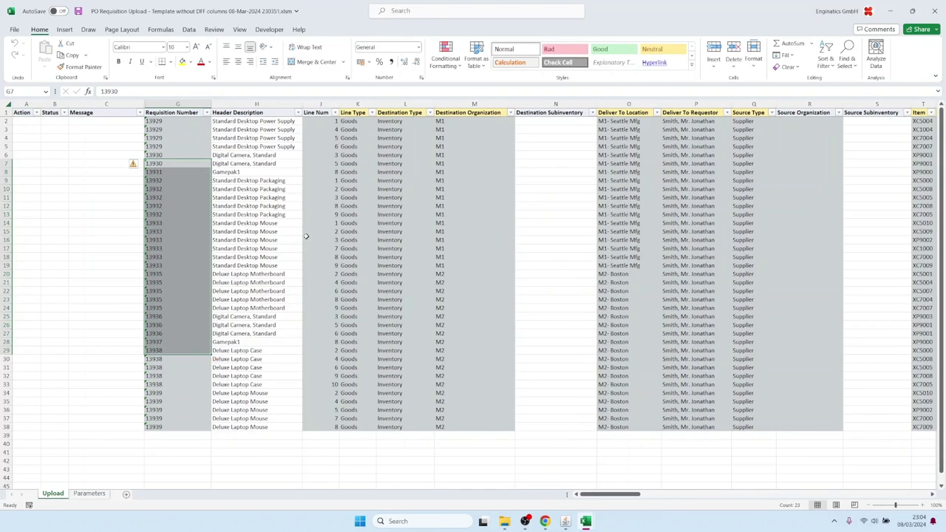
pyautogui.moveTo(358, 116); pyautogui.dragTo(456, 113)
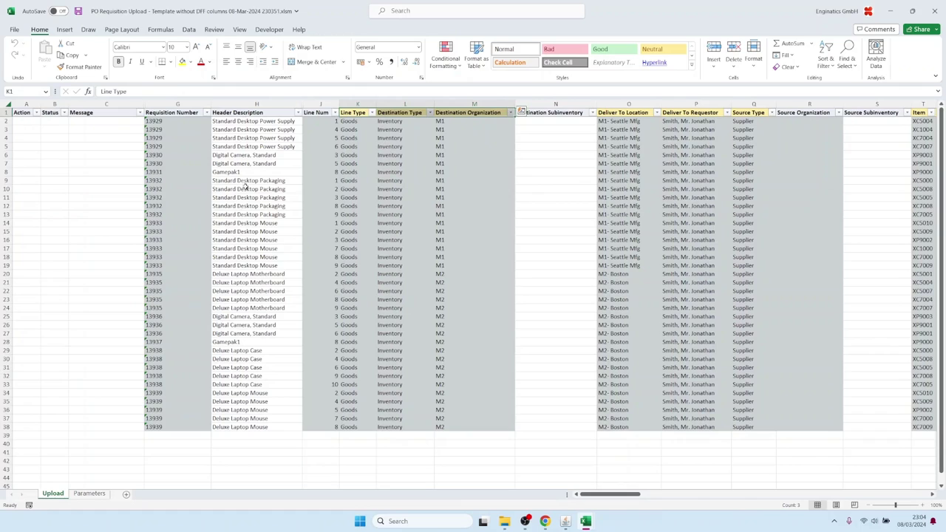
pyautogui.moveTo(245, 184); pyautogui.dragTo(252, 274)
pyautogui.click(261, 343)
# - Change the header description in H8 to "Test" and copy it down through H18
pyautogui.click(234, 171)
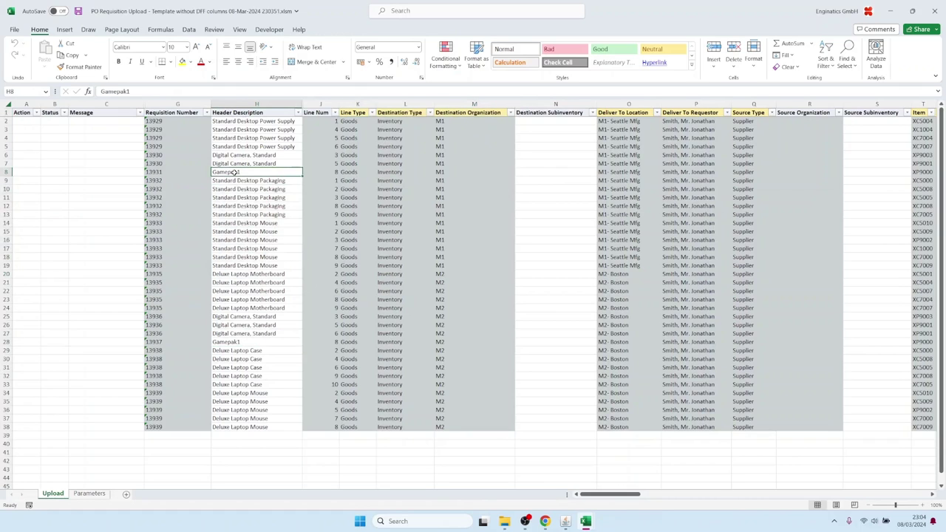
pyautogui.write('Test')
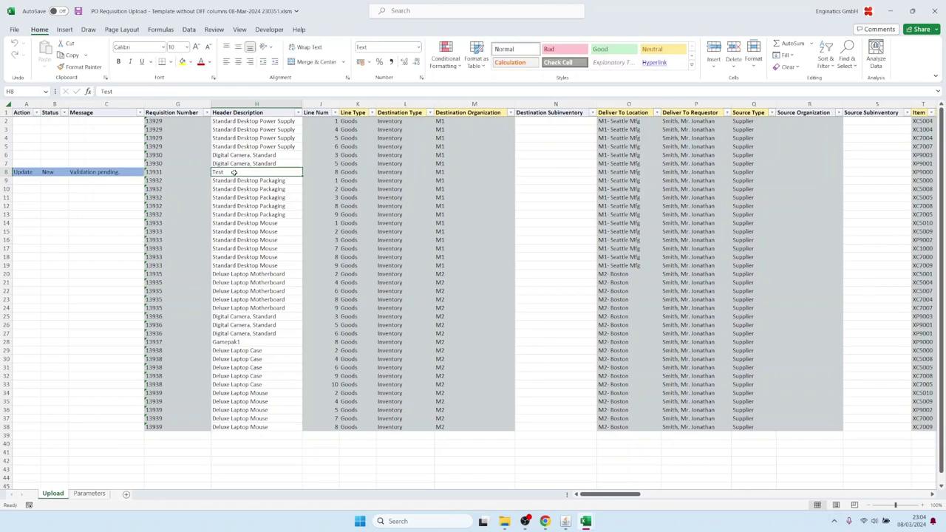
pyautogui.hotkey('ctrl', 'c')
pyautogui.hotkey('shift', 'Down')
pyautogui.hotkey('shift', 'Down')
pyautogui.hotkey('shift', 'Down')
pyautogui.hotkey('shift', 'Down')
pyautogui.hotkey('shift', 'Down')
pyautogui.hotkey('shift', 'Down')
pyautogui.hotkey('shift', 'Down')
pyautogui.hotkey('shift', 'Down')
pyautogui.hotkey('shift', 'Down')
pyautogui.hotkey('shift', 'Down')
pyautogui.hotkey('ctrl', 'v')
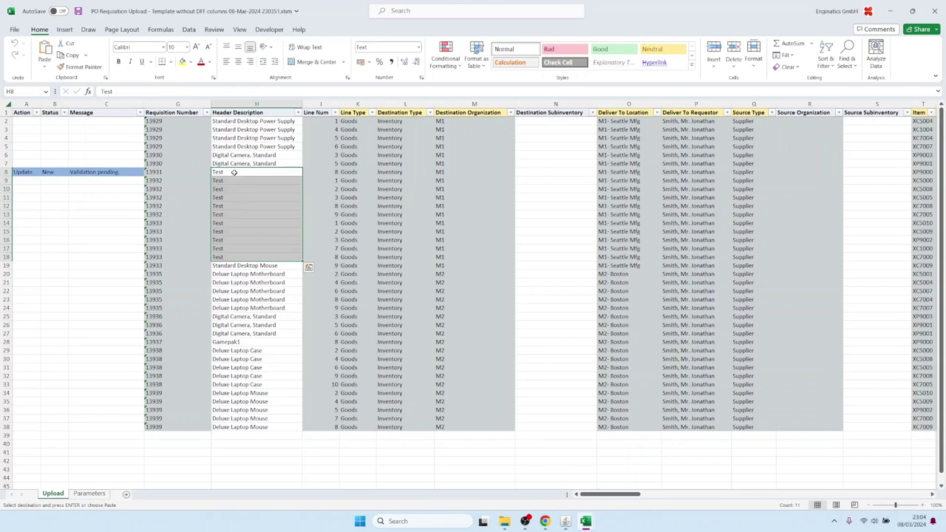
# - Copy the Line Type to Reference Number cells of rows 3 and 4 into the empty rows starting at K39
pyautogui.click(345, 139)
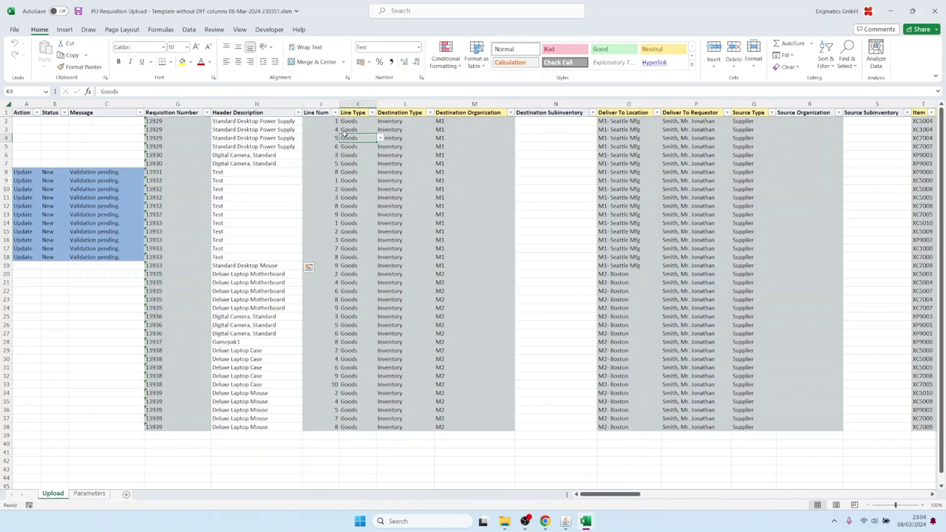
pyautogui.press('Up')
pyautogui.hotkey('shift', 'Down')
pyautogui.hotkey('shift', 'Right')
pyautogui.hotkey('shift', 'Right')
pyautogui.hotkey('shift', 'Right')
pyautogui.hotkey('shift', 'Right')
pyautogui.hotkey('shift', 'Right')
pyautogui.hotkey('shift', 'Right')
pyautogui.hotkey('shift', 'Right')
pyautogui.hotkey('shift', 'Right')
pyautogui.hotkey('shift', 'Right')
pyautogui.hotkey('shift', 'Right')
pyautogui.hotkey('shift', 'Right')
pyautogui.hotkey('shift', 'Right')
pyautogui.hotkey('shift', 'Right')
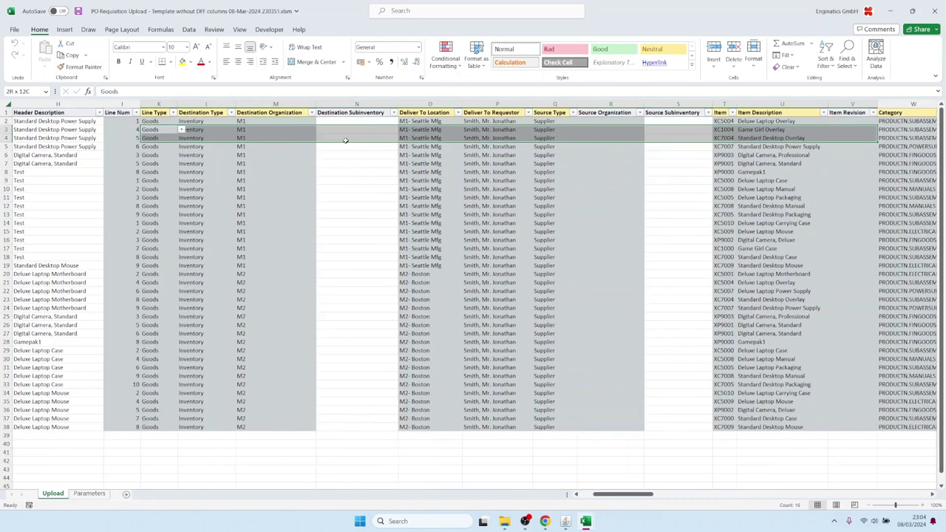
pyautogui.hotkey('shift', 'Right')
pyautogui.hotkey('shift', 'Right')
pyautogui.hscroll(1, 345, 141)
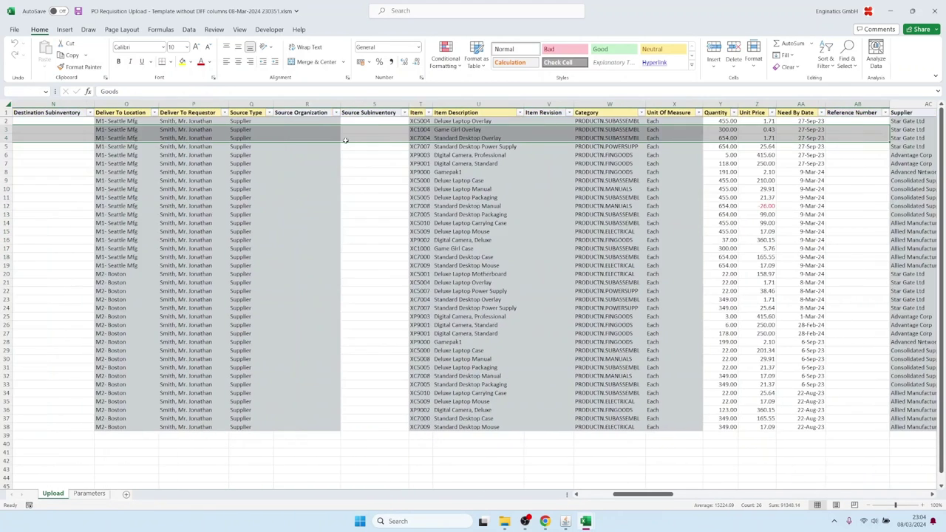
pyautogui.hotkey('ctrl', 'c')
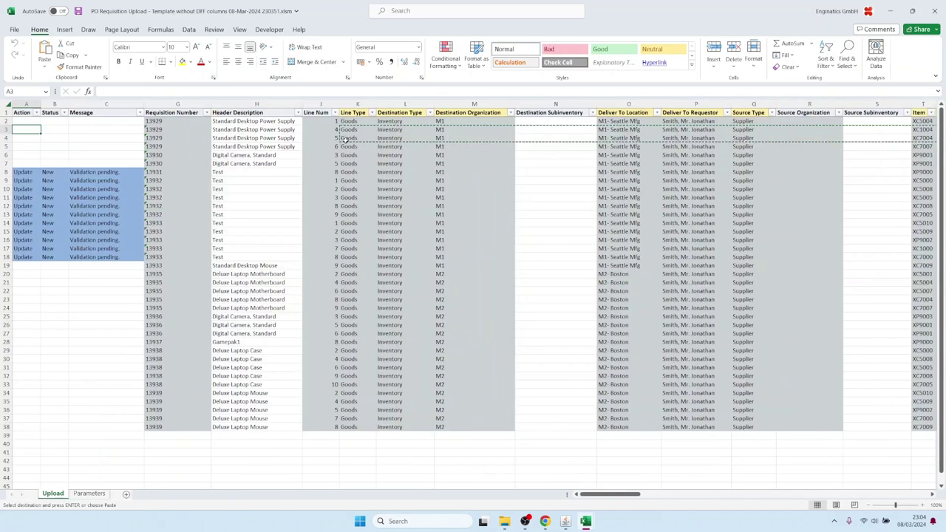
pyautogui.press('Home')
pyautogui.click(348, 436)
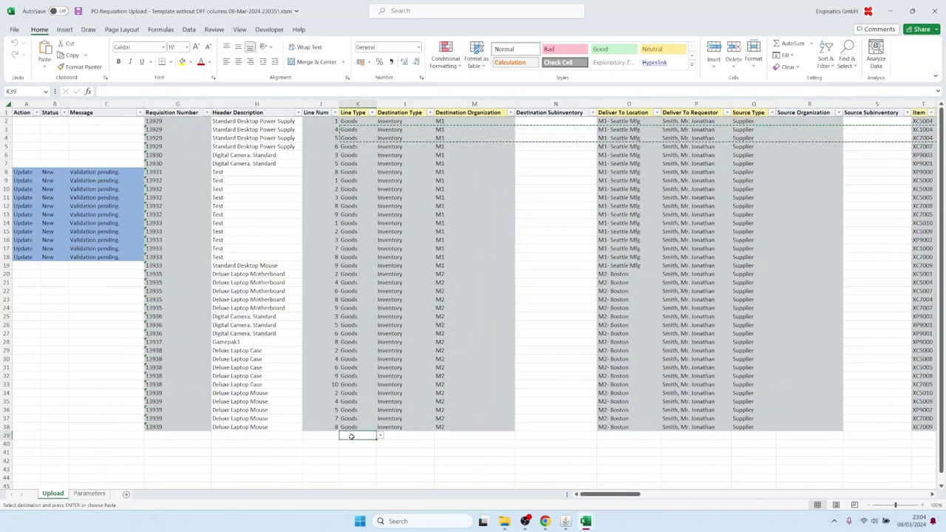
pyautogui.press('Return')
pyautogui.scroll(-2, 361, 333)
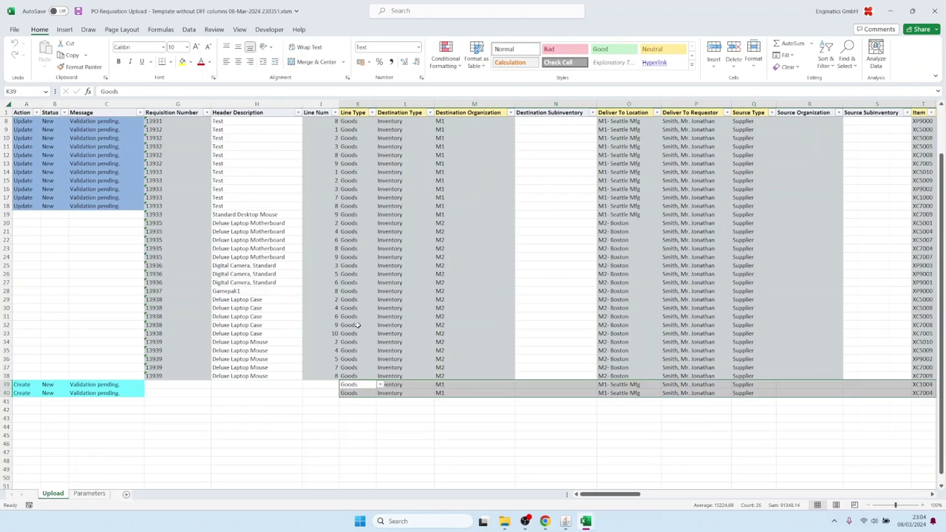
# - Start a new requisition line in row 41 with Line Type Goods and Destination Type Inventory
pyautogui.click(357, 401)
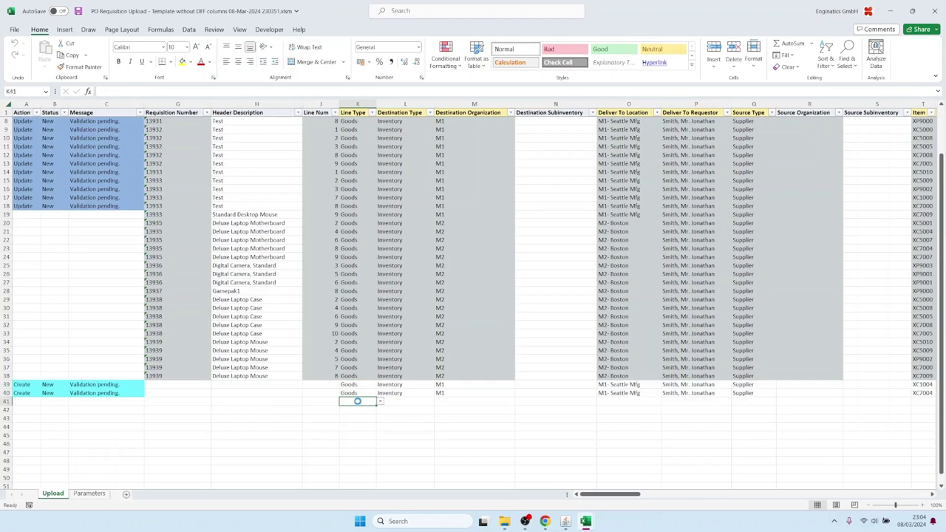
pyautogui.hotkey('alt', 'Down')
pyautogui.press('Down')
pyautogui.press('Down')
pyautogui.press('Down')
pyautogui.press('Return')
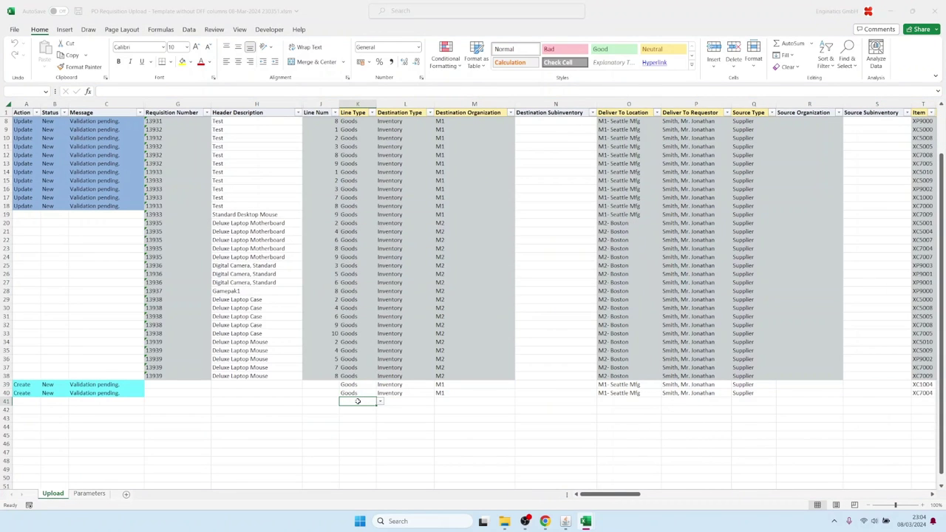
pyautogui.press('Tab')
pyautogui.hotkey('alt', 'Down')
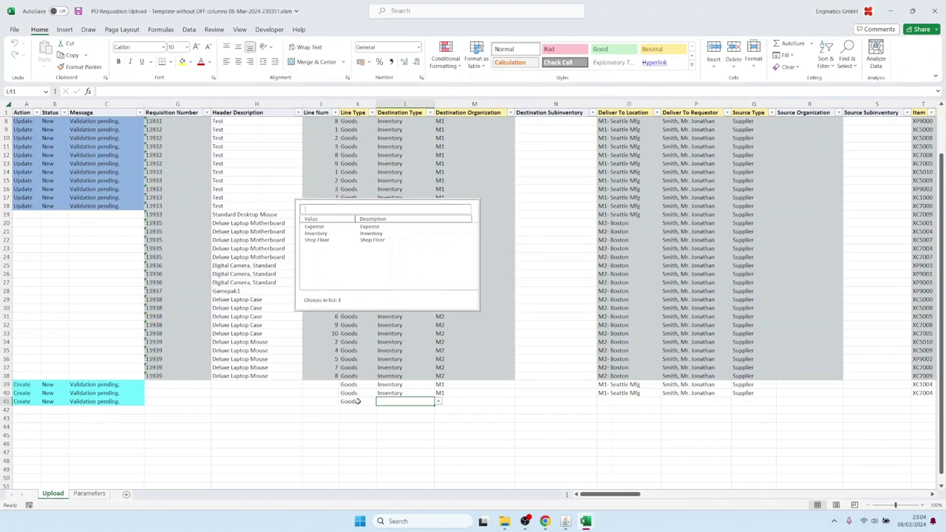
pyautogui.press('Down')
pyautogui.press('Down')
pyautogui.press('Return')
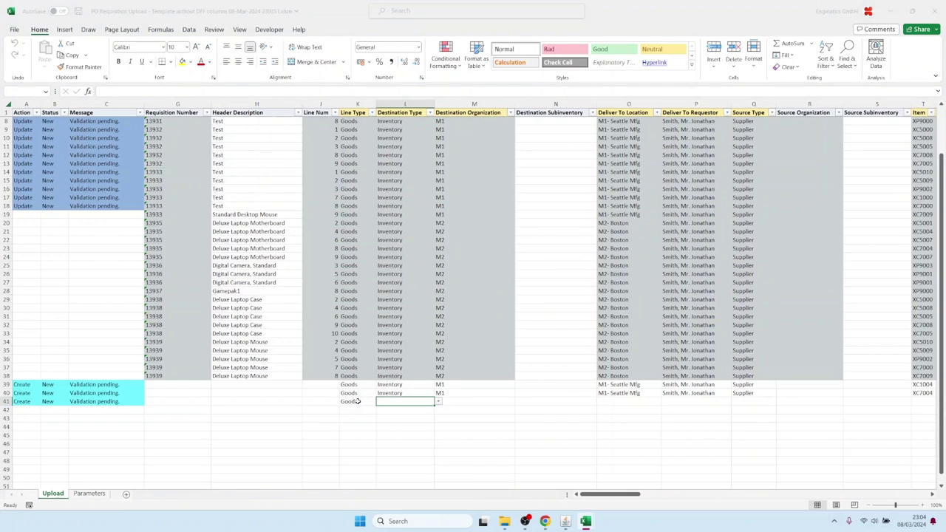
# - Set Destination Organization to M1 and Deliver To Location to Buenos Aires in row 41
pyautogui.press('Tab')
pyautogui.write('m1')
pyautogui.press('Tab')
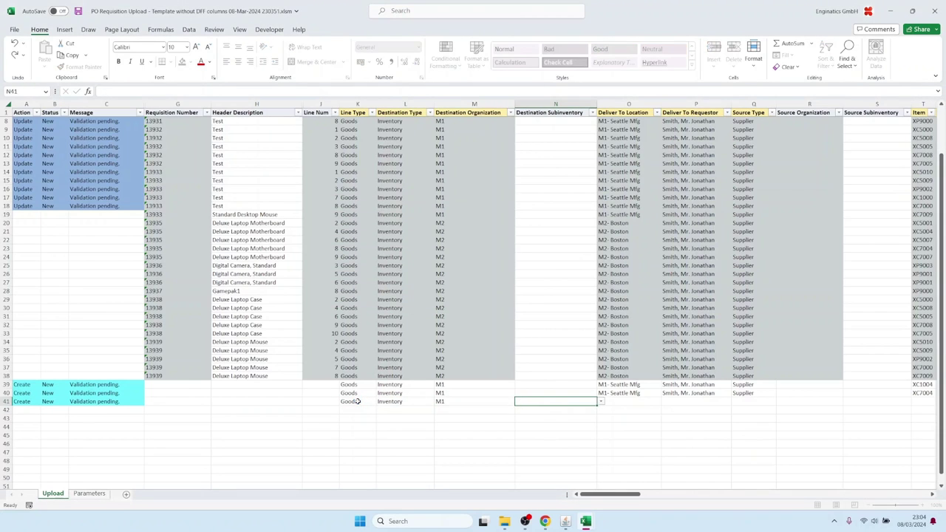
pyautogui.press('Tab')
pyautogui.hotkey('alt', 'Down')
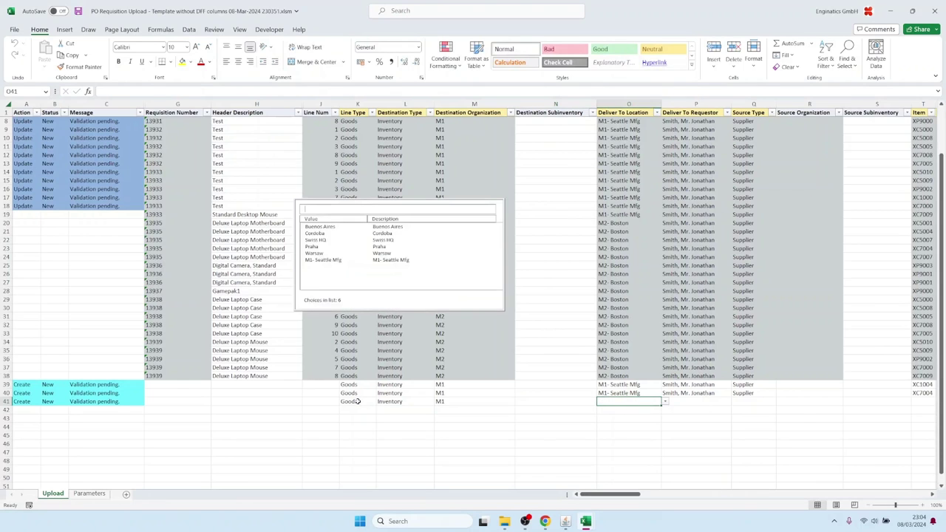
pyautogui.press('Down')
pyautogui.press('Return')
pyautogui.press('Tab')
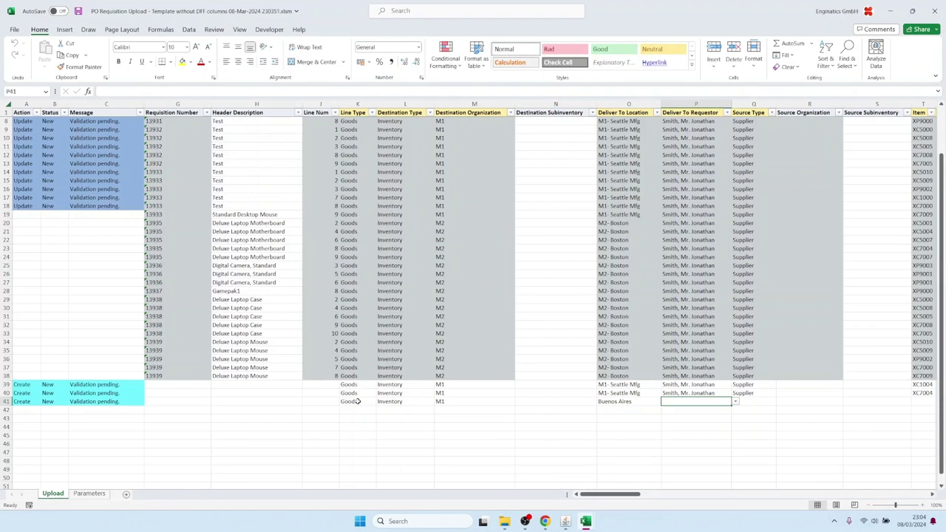
# - Choose the requestor's name as Deliver To Requestor and set Source Type to Supplier in row 41
pyautogui.hotkey('alt', 'Down')
pyautogui.press('Down')
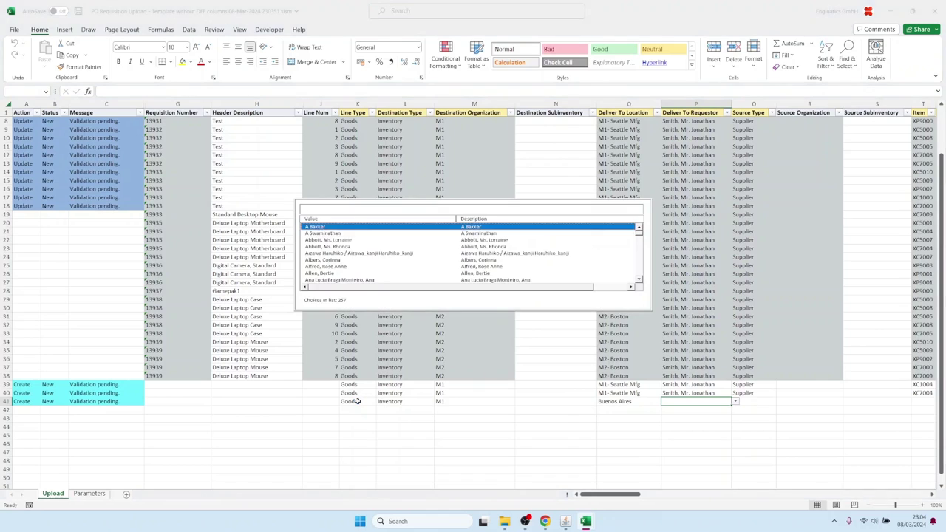
pyautogui.press('Down')
pyautogui.press('Return')
pyautogui.press('Tab')
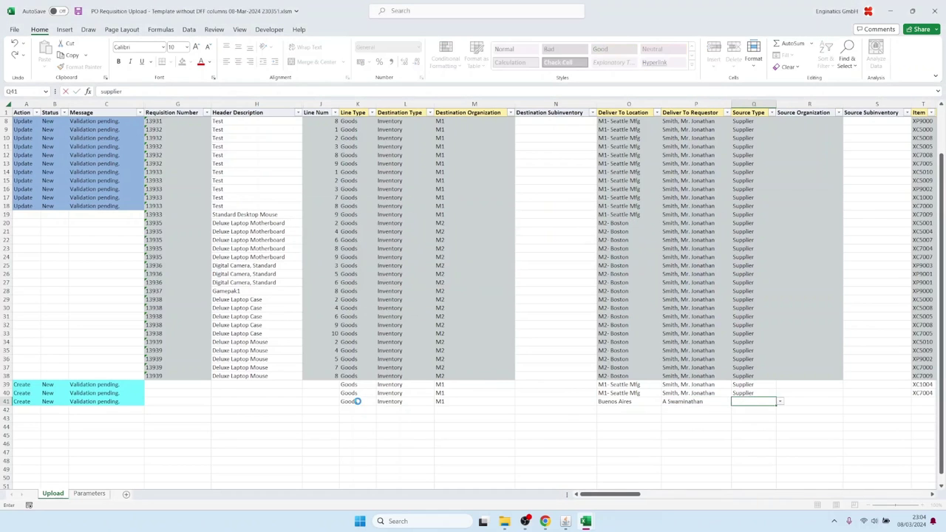
pyautogui.press('Tab')
pyautogui.press('Tab')
pyautogui.press('Tab')
pyautogui.press('Tab')
pyautogui.press('Tab')
pyautogui.press('Tab')
pyautogui.press('Tab')
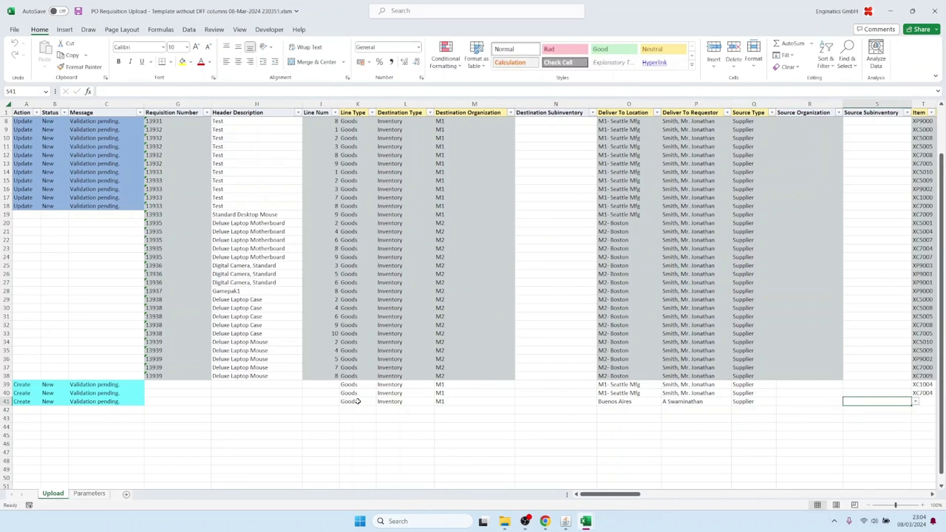
# - Search the Item values in T41 for "For" and choose Ford F150 2004
pyautogui.press('Left')
pyautogui.press('Left')
pyautogui.press('Left')
pyautogui.press('Right')
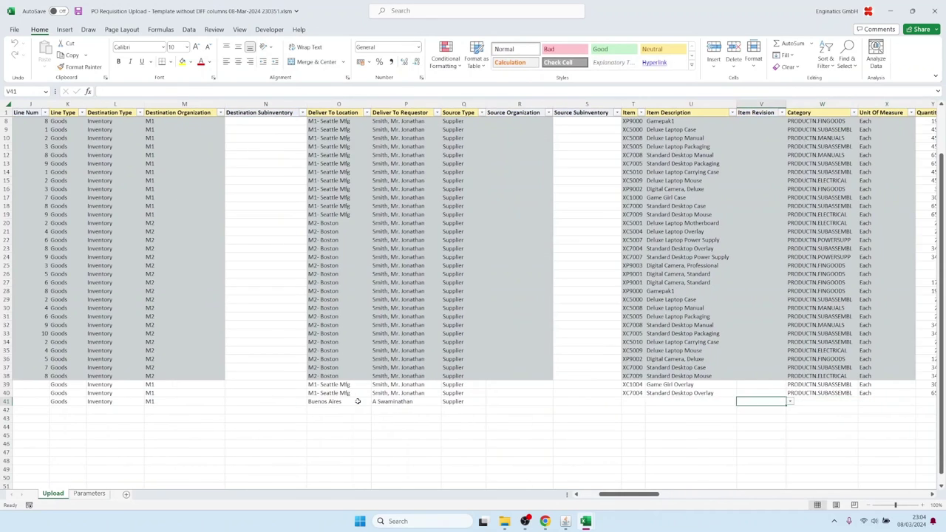
pyautogui.press('Right')
pyautogui.press('Right')
pyautogui.press('Right')
pyautogui.press('Right')
pyautogui.press('Right')
pyautogui.press('Left')
pyautogui.press('Left')
pyautogui.press('Left')
pyautogui.press('Left')
pyautogui.press('Left')
pyautogui.press('Left')
pyautogui.press('Left')
pyautogui.write('F')
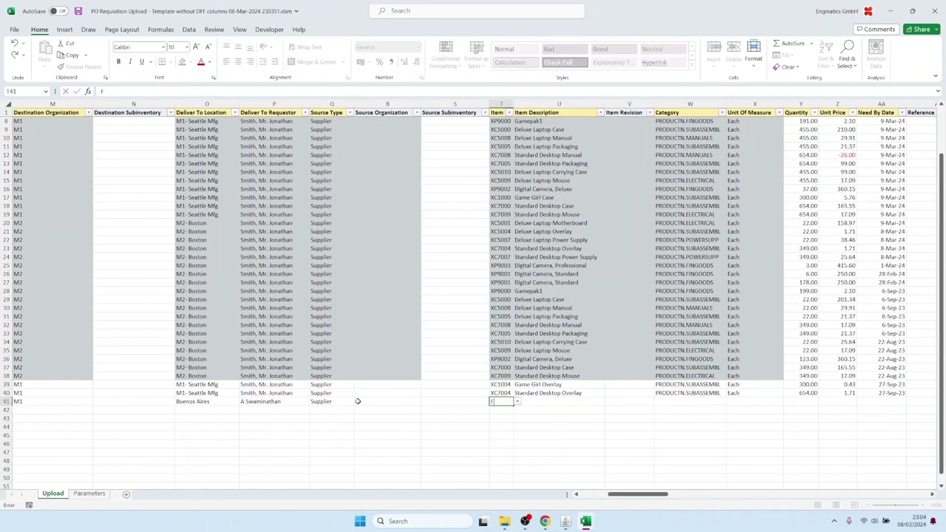
pyautogui.press('Return')
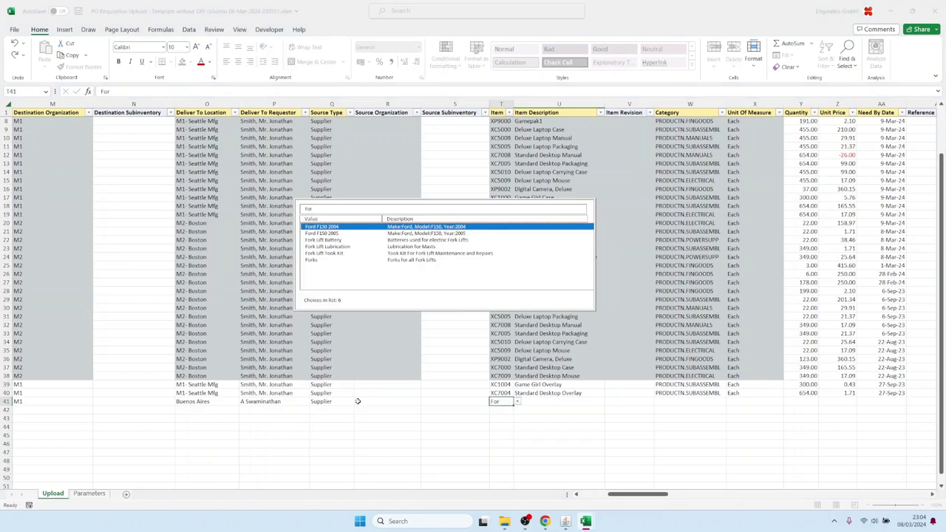
pyautogui.press('Return')
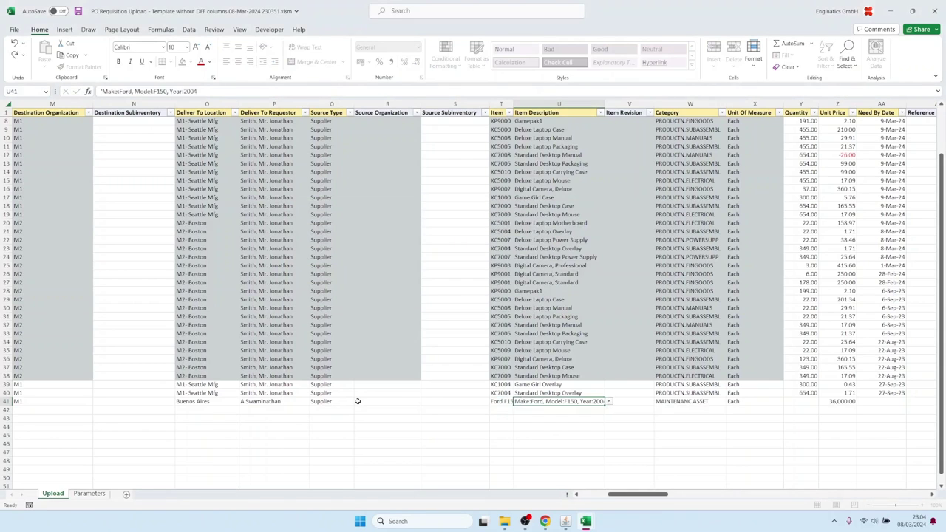
# - Set the Quantity of the new Ford F150 line to 1
pyautogui.press('Right')
pyautogui.press('Right')
pyautogui.press('Right')
pyautogui.press('Right')
pyautogui.press('Right')
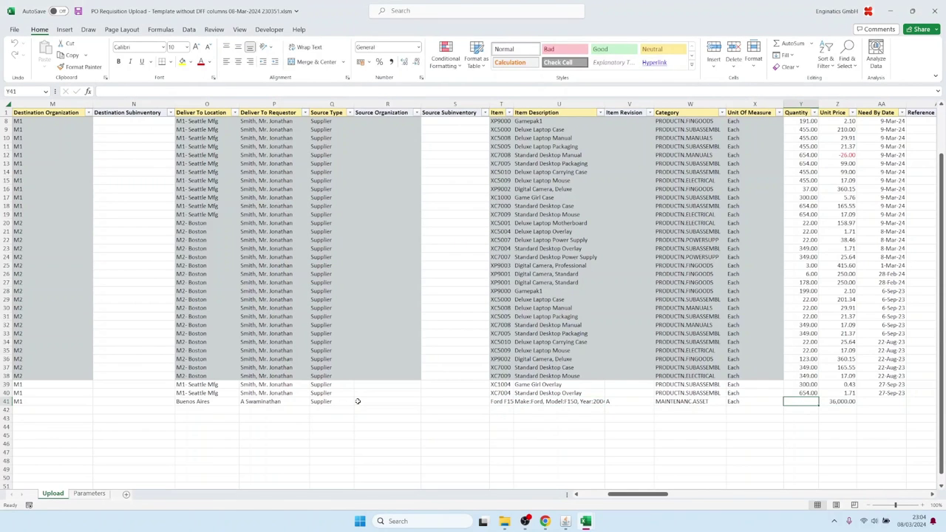
pyautogui.write('1')
pyautogui.press('Tab')
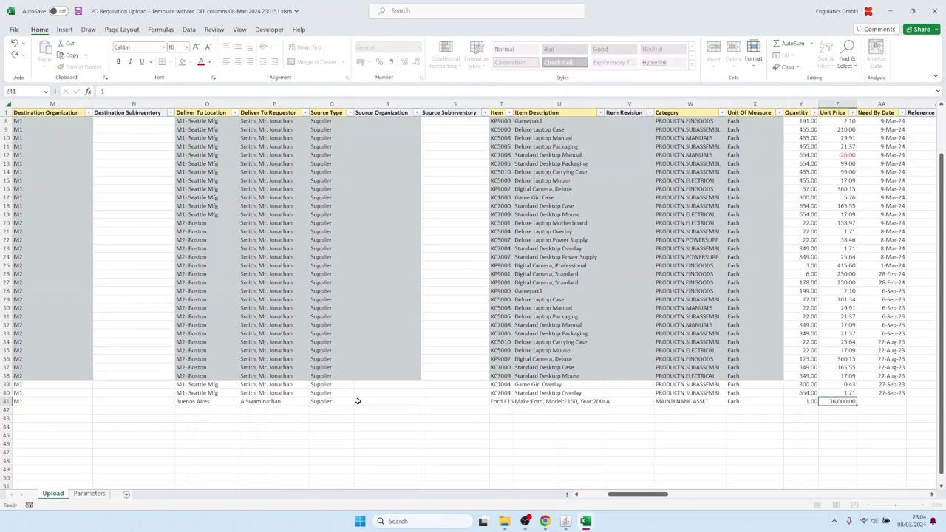
# - Try to enter 1jan24 as the Need By Date in AA41
pyautogui.press('Tab')
pyautogui.write("'1")
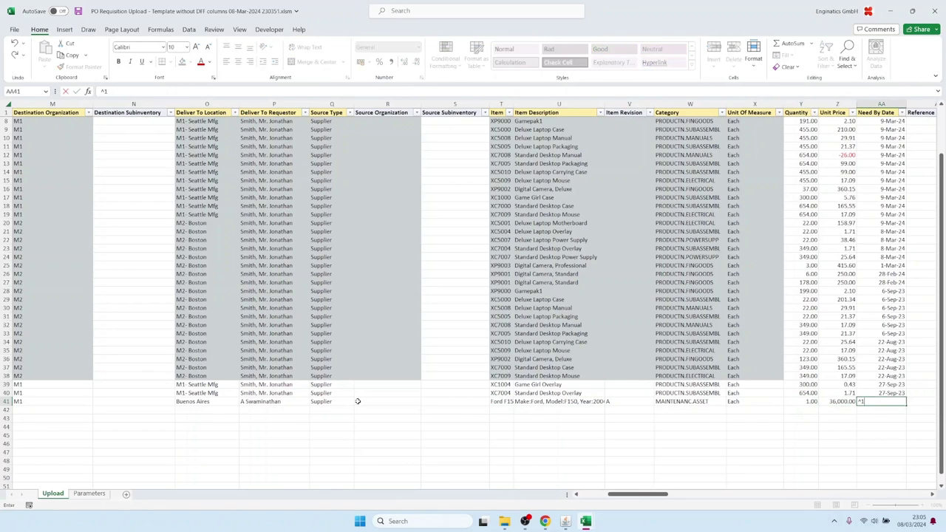
pyautogui.write('jan24')
pyautogui.press('Tab')
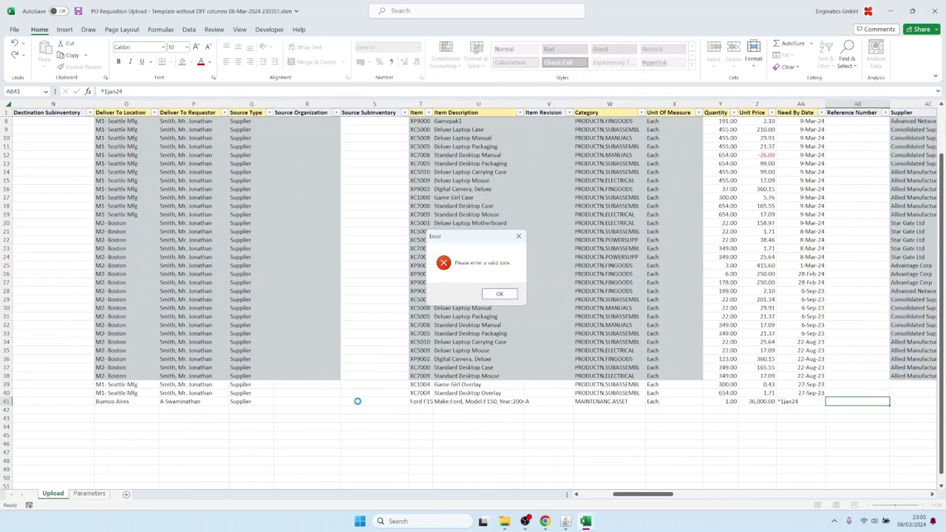
pyautogui.press('Return')
pyautogui.write('1ja')
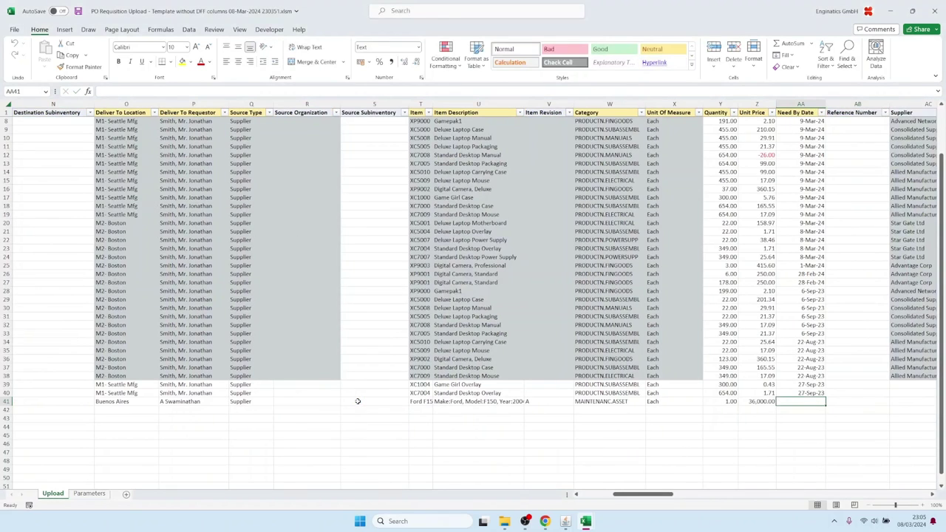
pyautogui.write('n24')
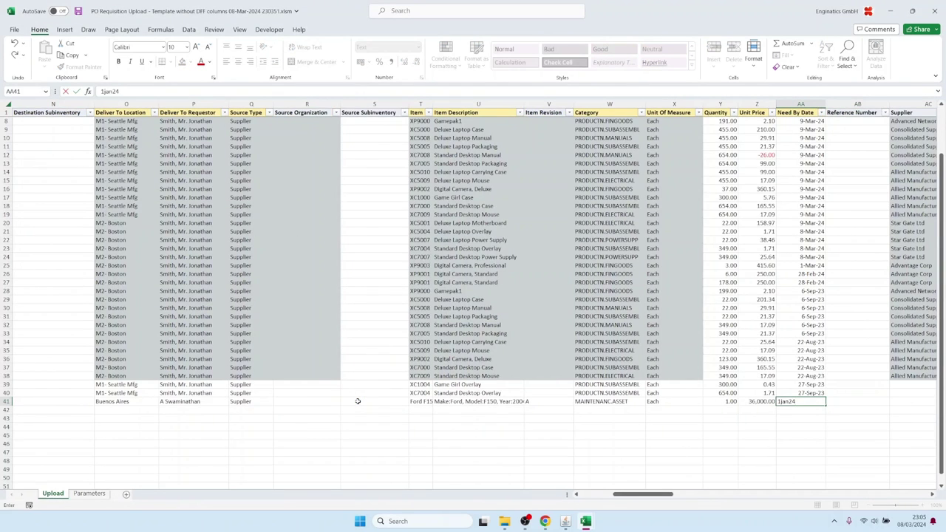
pyautogui.press('Tab')
pyautogui.press('Return')
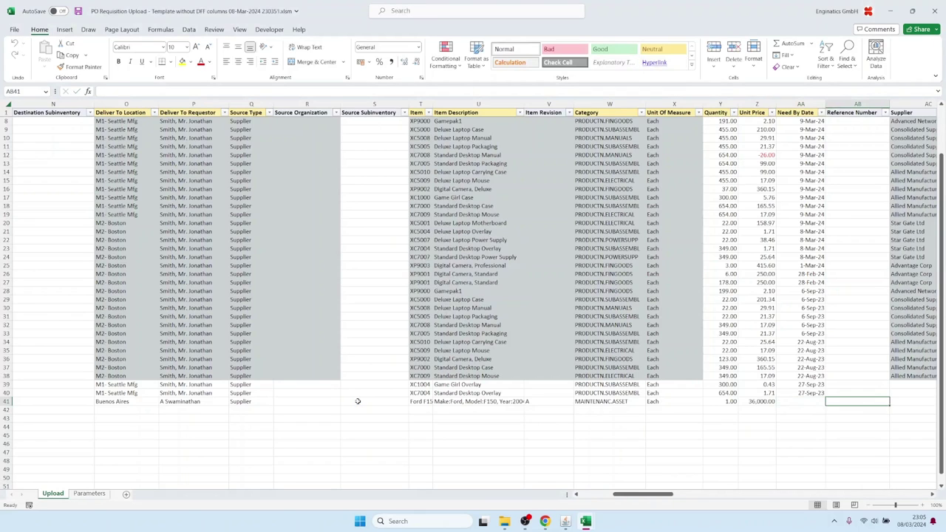
# - Set the Need By Date in AA41 to 1-jan-24
pyautogui.write('1-j')
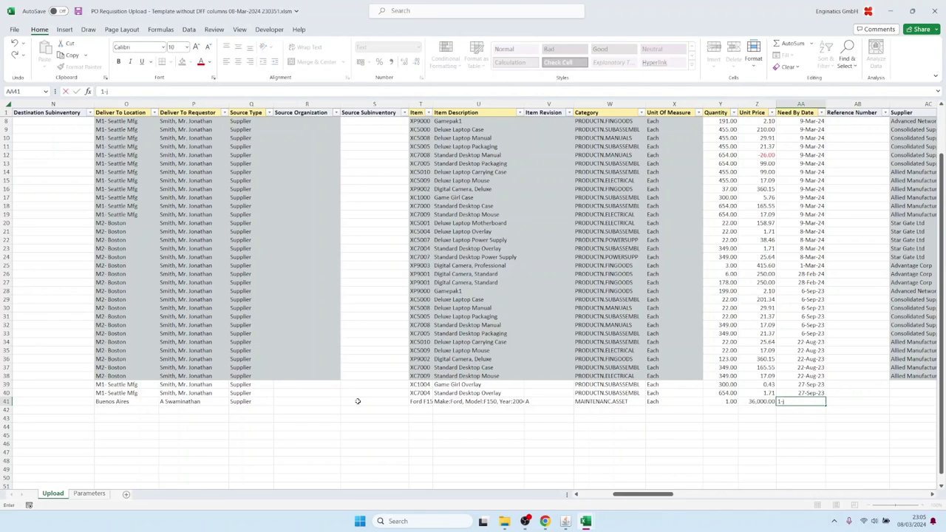
pyautogui.write('an-24')
pyautogui.press('Return')
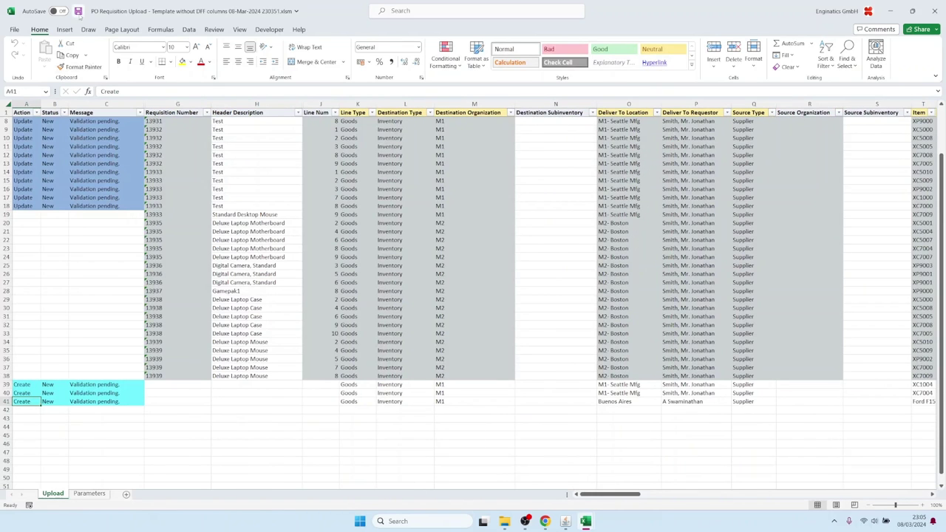
# - Switch to Oracle Applications and submit PO Requisition Upload - Template without DFF columns 08-Mar-2024 230351.xlsm for upload
pyautogui.click(566, 522)
pyautogui.click(57, 117)
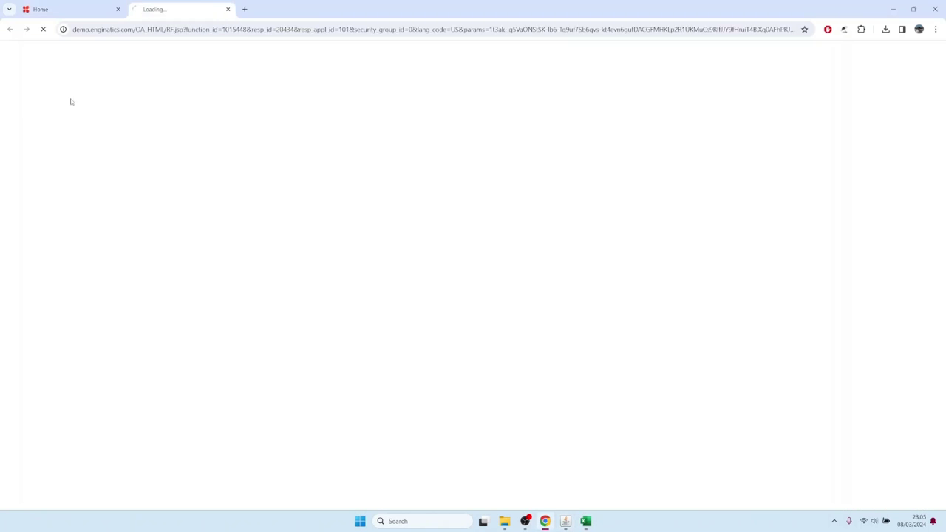
pyautogui.click(71, 98)
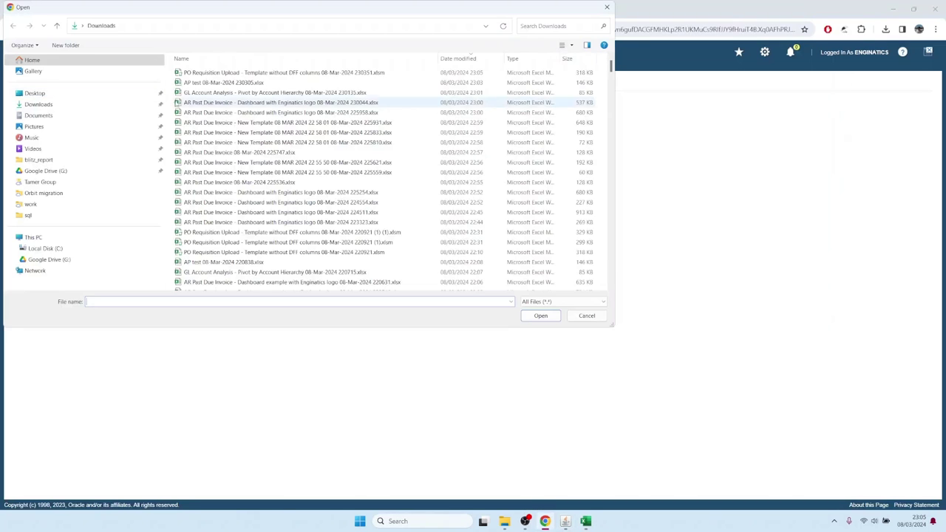
pyautogui.click(196, 74)
pyautogui.click(541, 316)
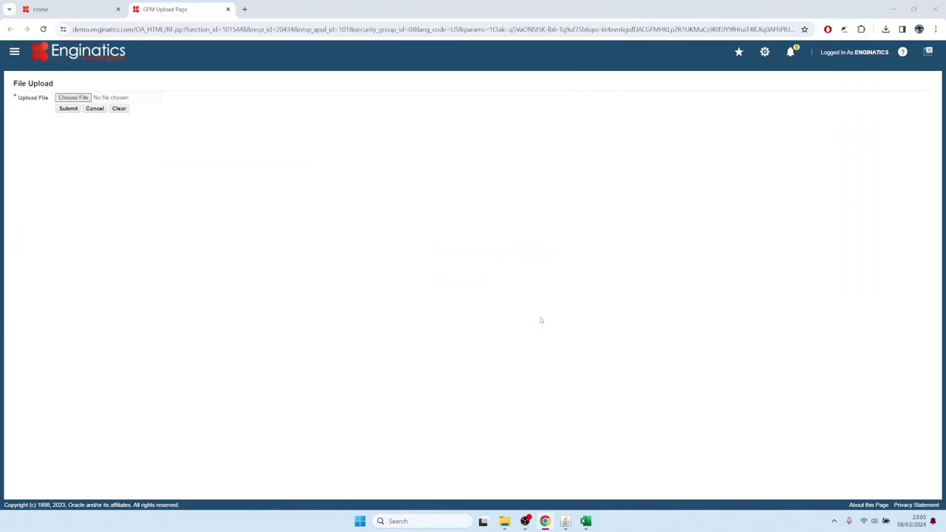
pyautogui.click(68, 110)
pyautogui.click(228, 9)
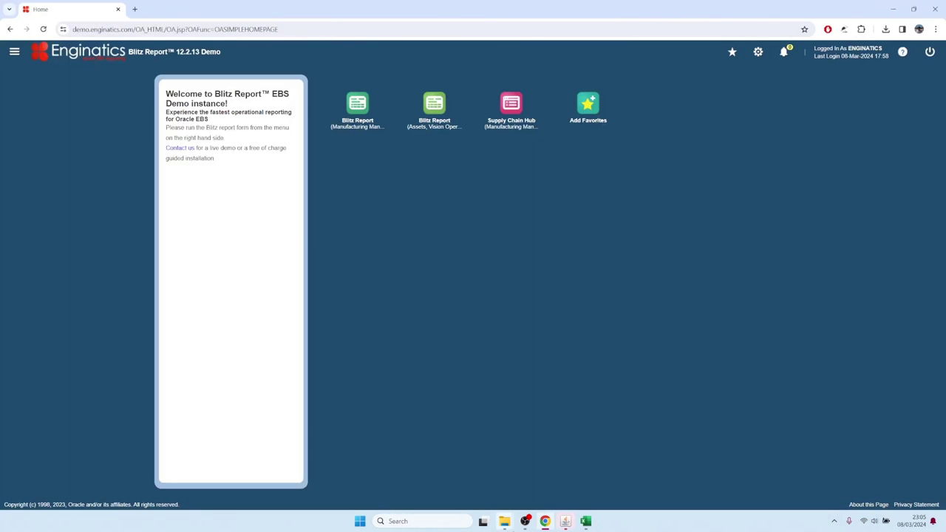
pyautogui.click(565, 522)
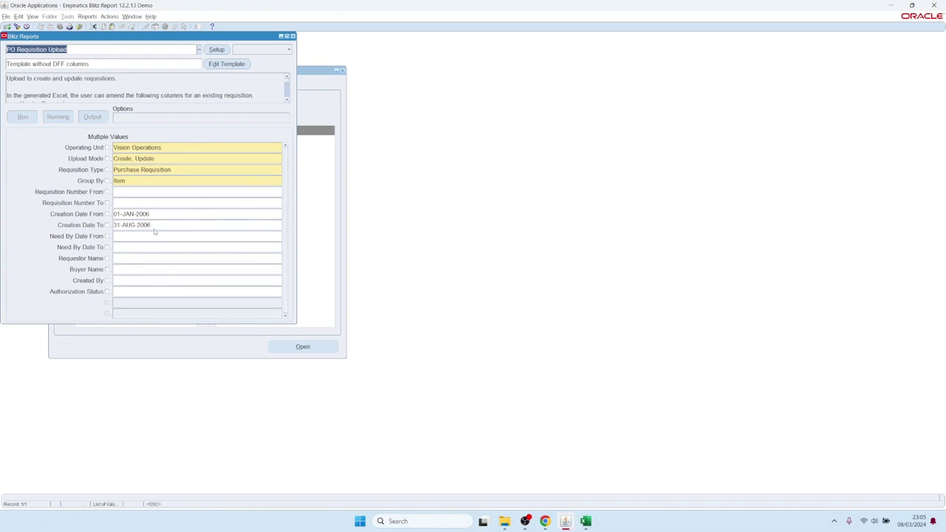
pyautogui.hotkey('alt', 'Tab')
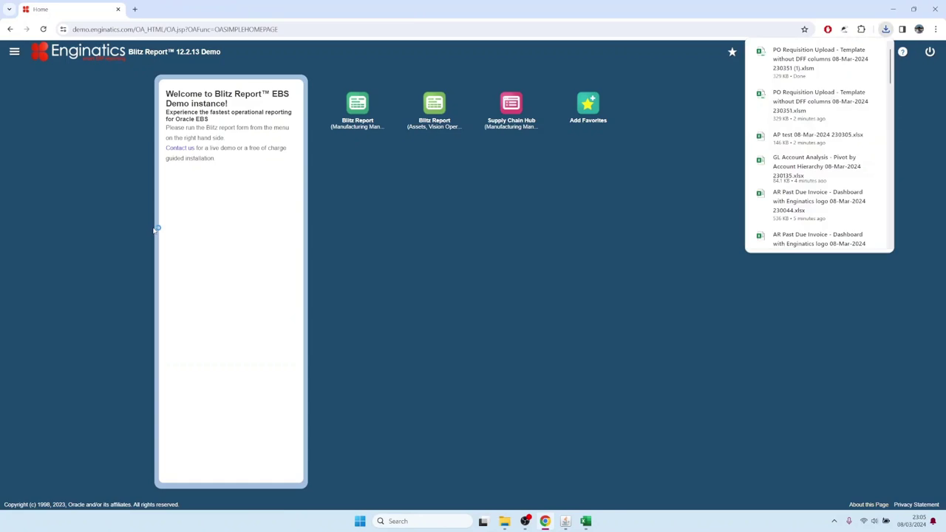
# - Switch to the returned Excel workbook PO Requisition Upload and examine the Message column for the processed rows and rows 13 to 15
pyautogui.hotkey('alt', 'Tab')
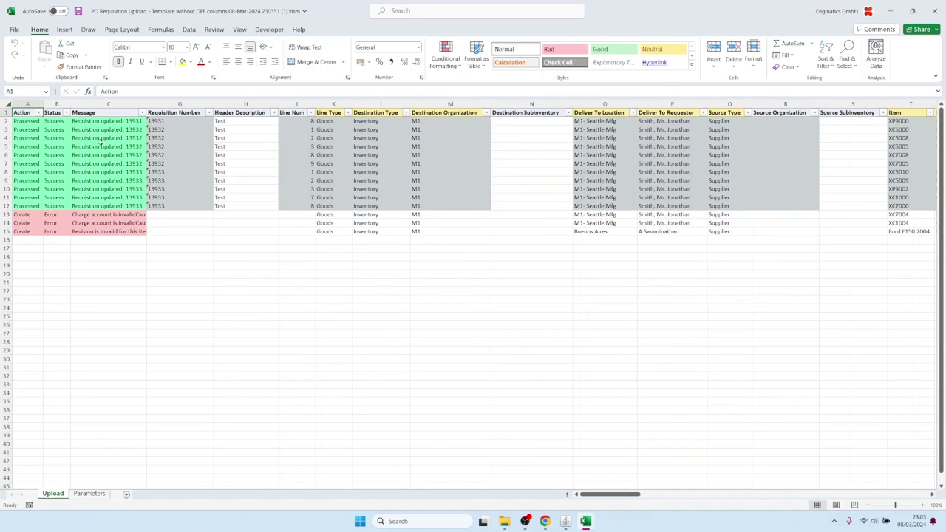
pyautogui.moveTo(102, 130); pyautogui.dragTo(103, 206)
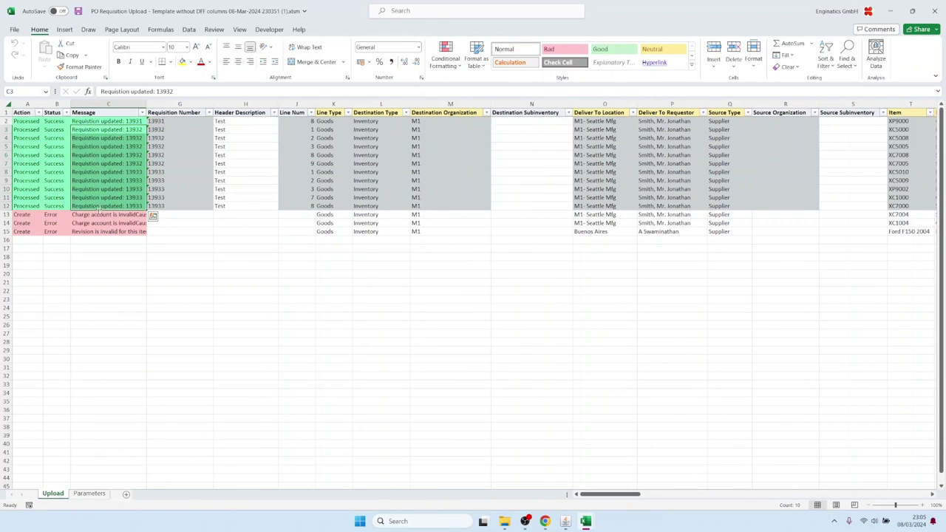
pyautogui.moveTo(96, 215); pyautogui.dragTo(96, 233)
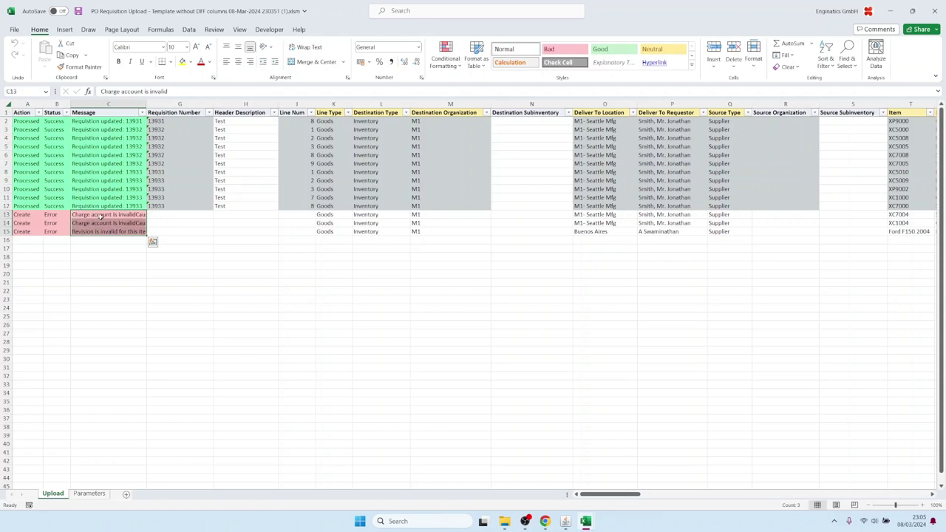
pyautogui.doubleClick(100, 216)
pyautogui.press('Escape')
pyautogui.moveTo(105, 137); pyautogui.dragTo(97, 232)
pyautogui.click(103, 171)
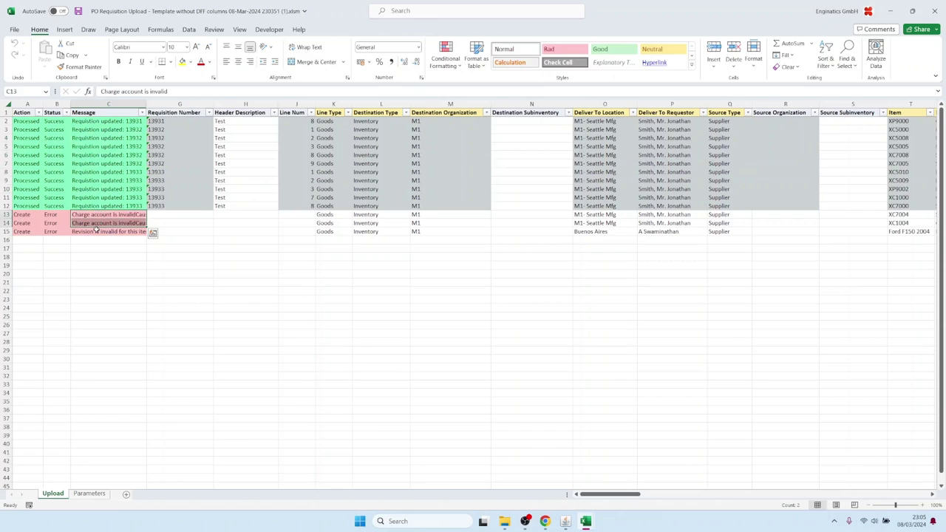
pyautogui.doubleClick(96, 231)
pyautogui.press('Escape')
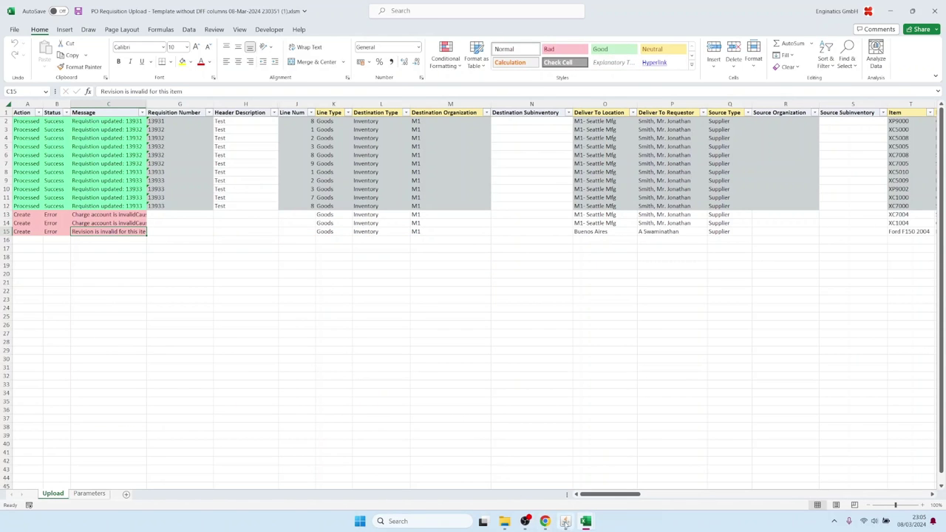
# - Switch to the PO Requisition Upload report form in Oracle Applications
pyautogui.click(567, 521)
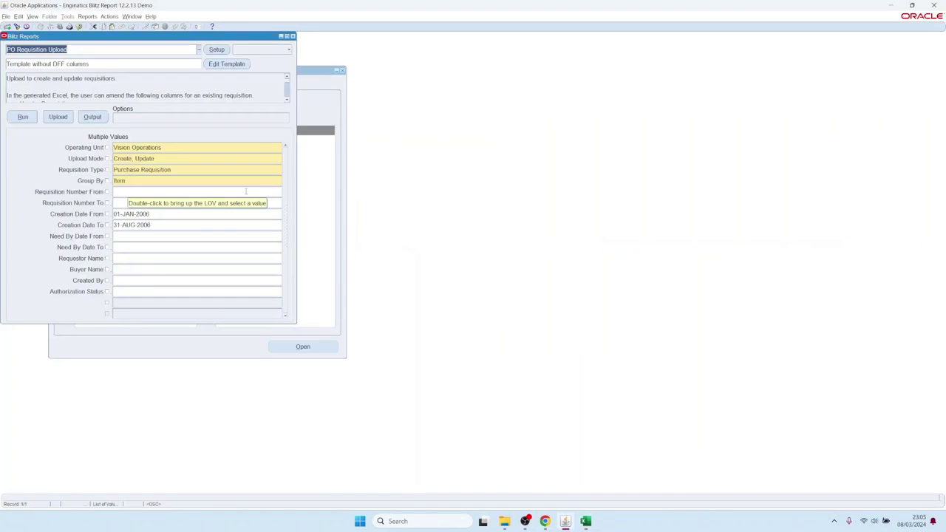